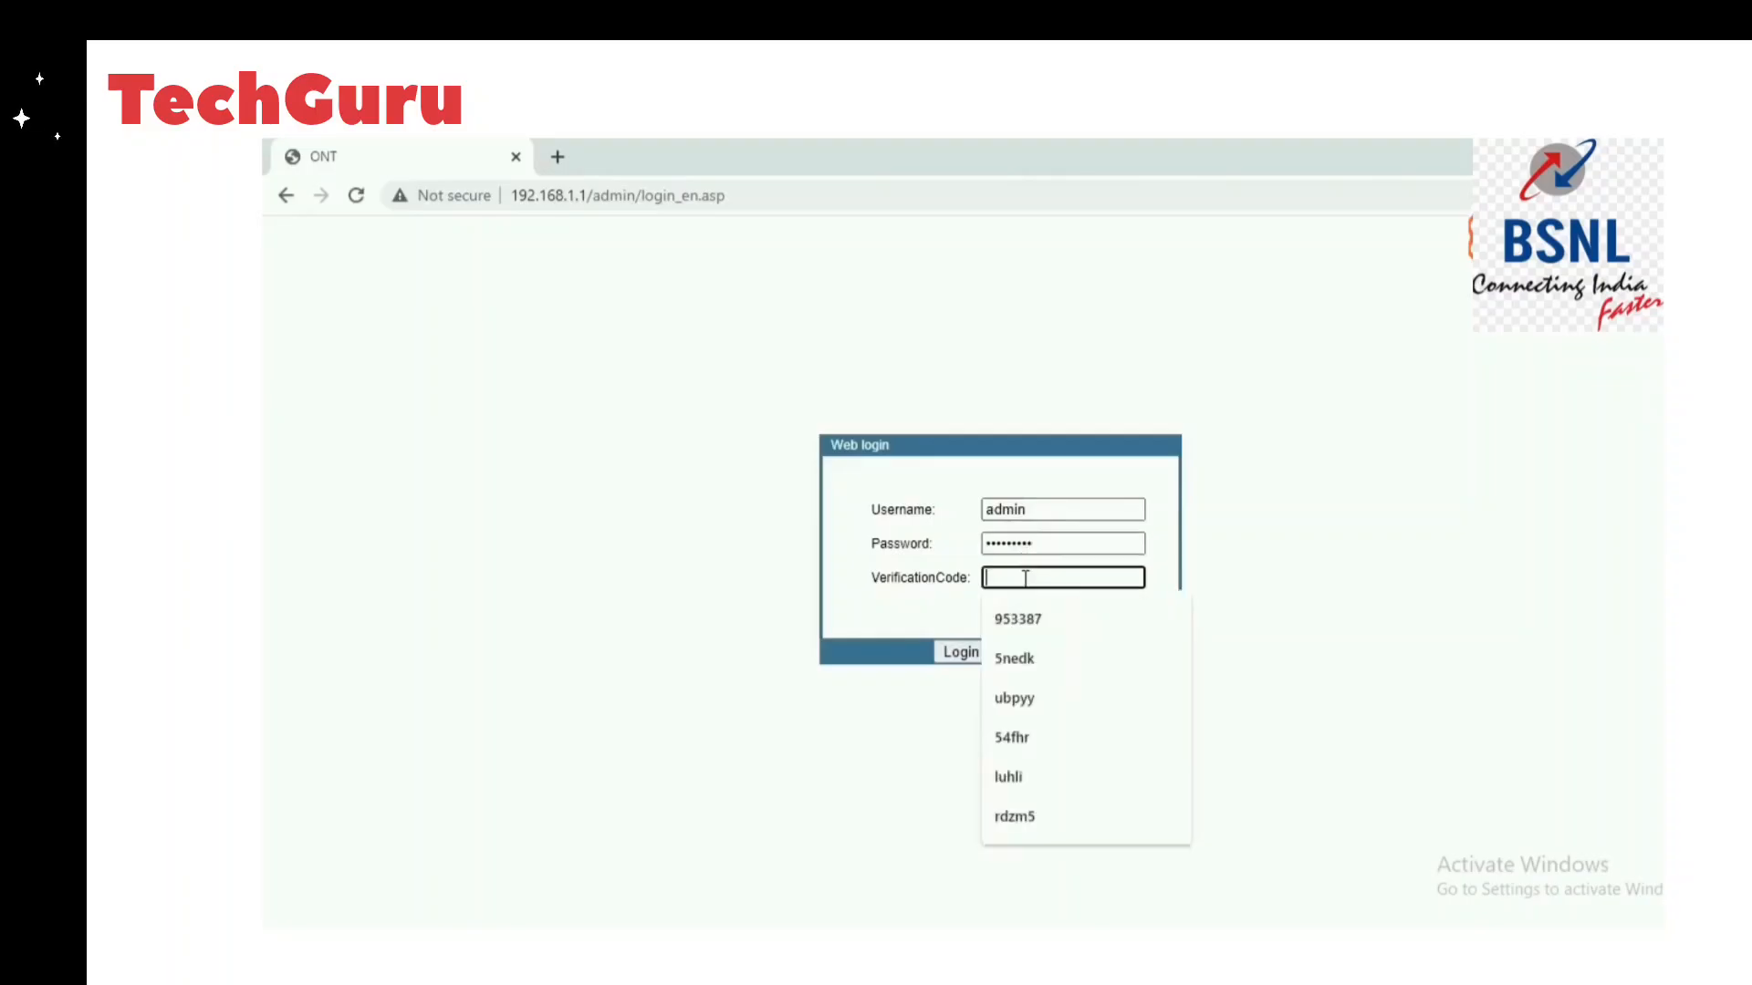
Enter the on-screen verification code and log in to the ONT web interface.
text(awii)
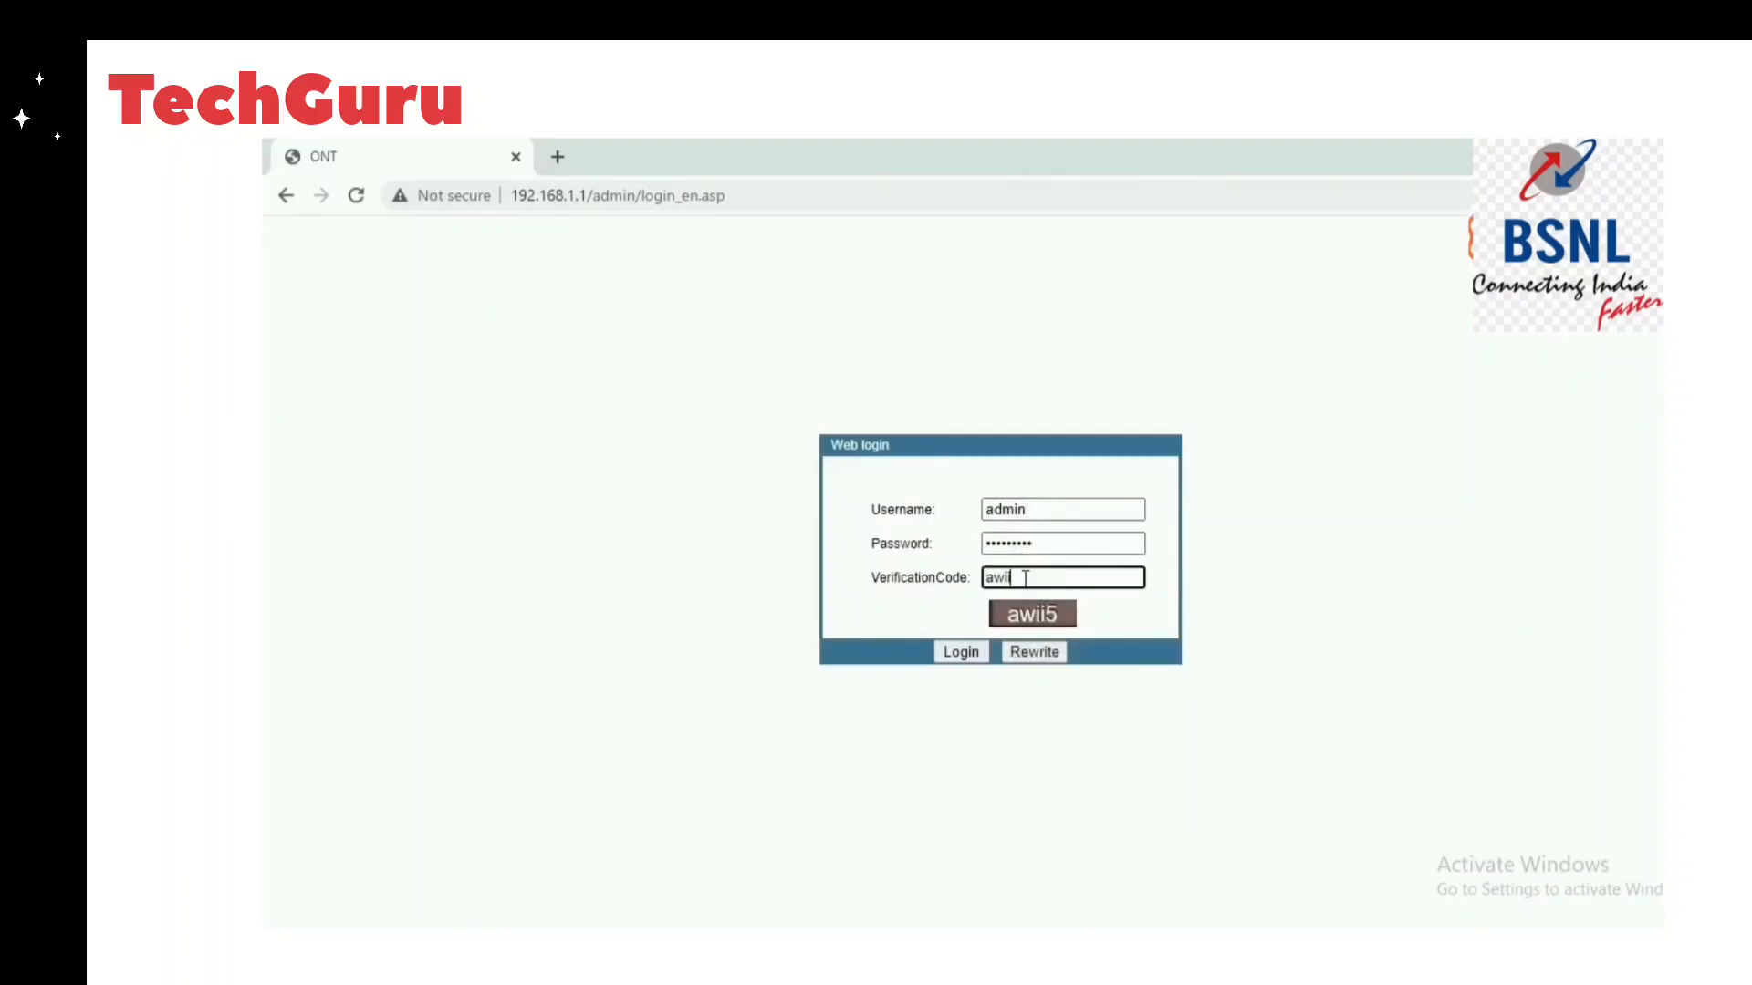
text(5)
click(962, 654)
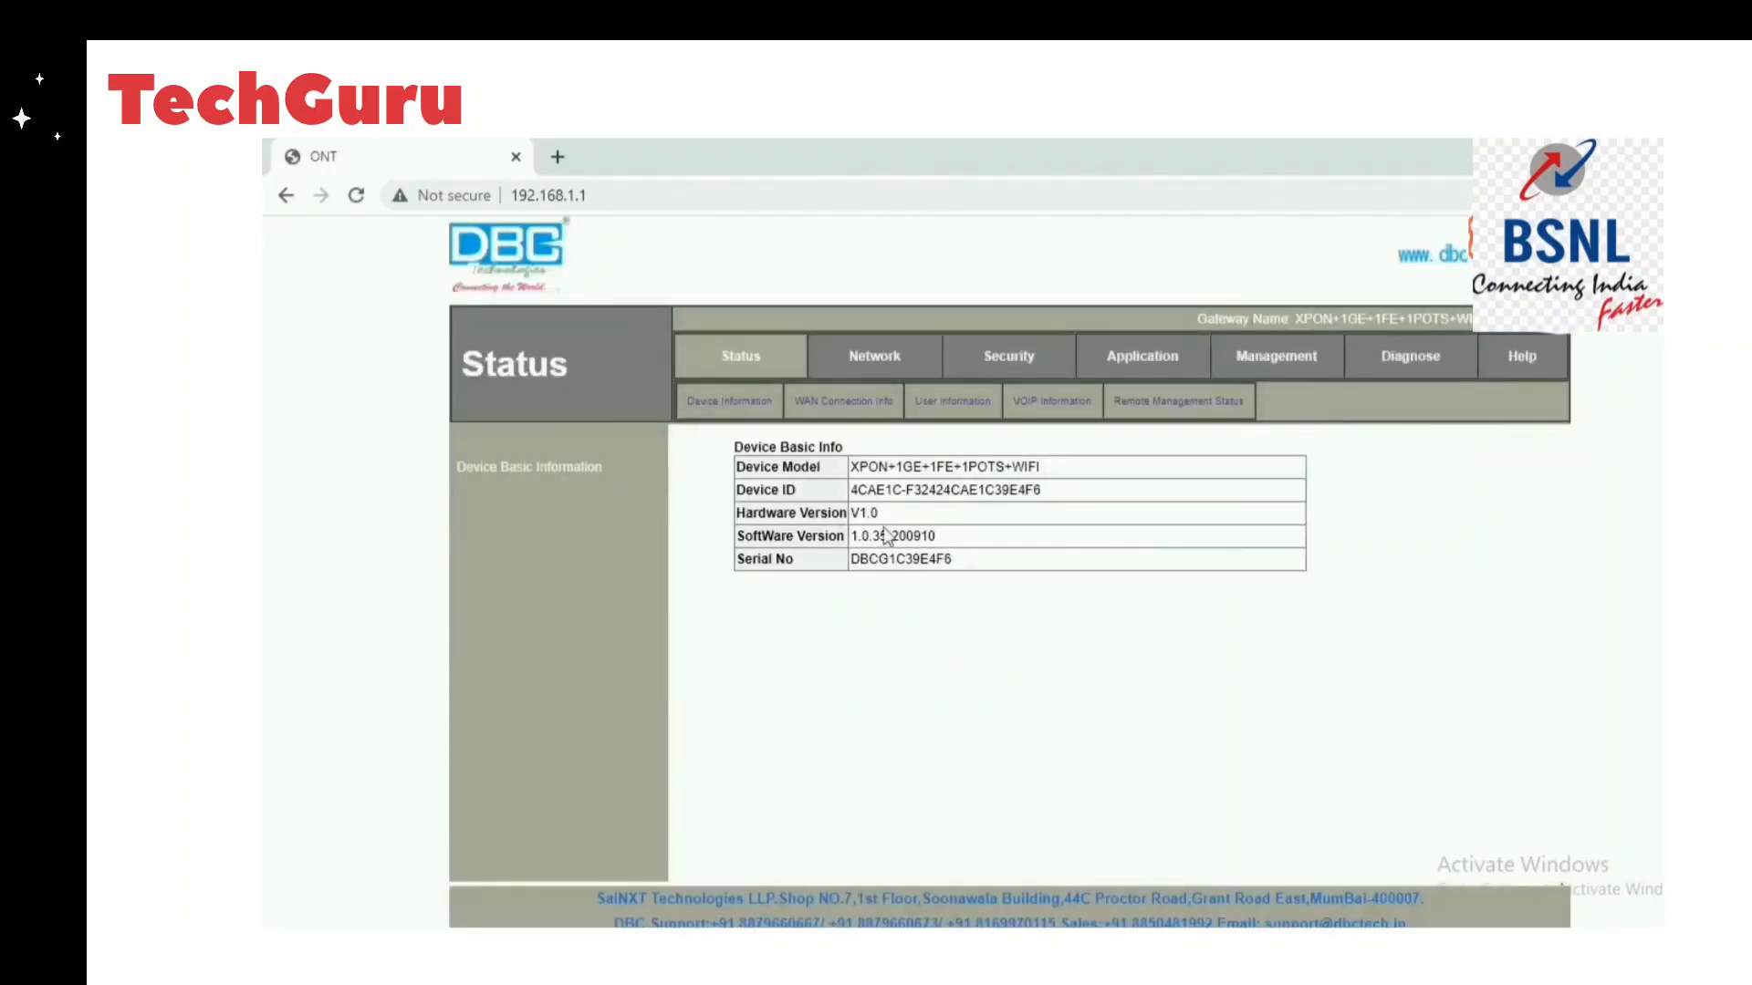
Open Network > Internet Connection and keep Route mode with Ipv4 as the IP protocol.
click(869, 361)
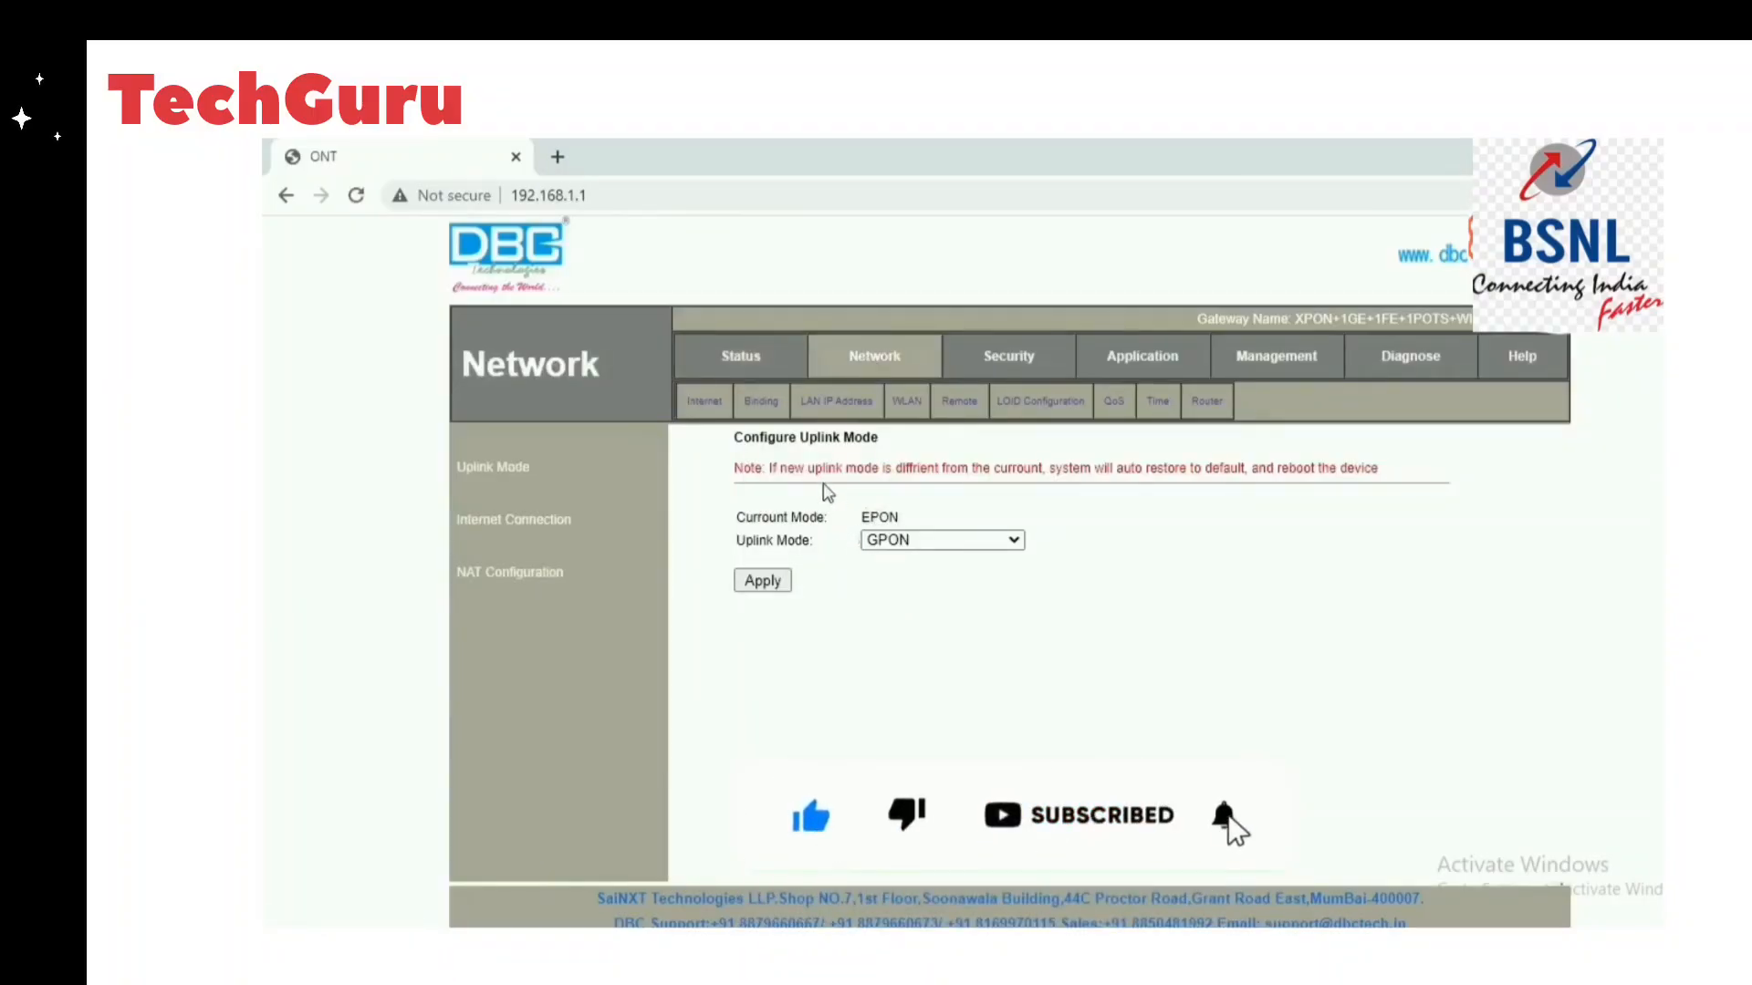
click(558, 523)
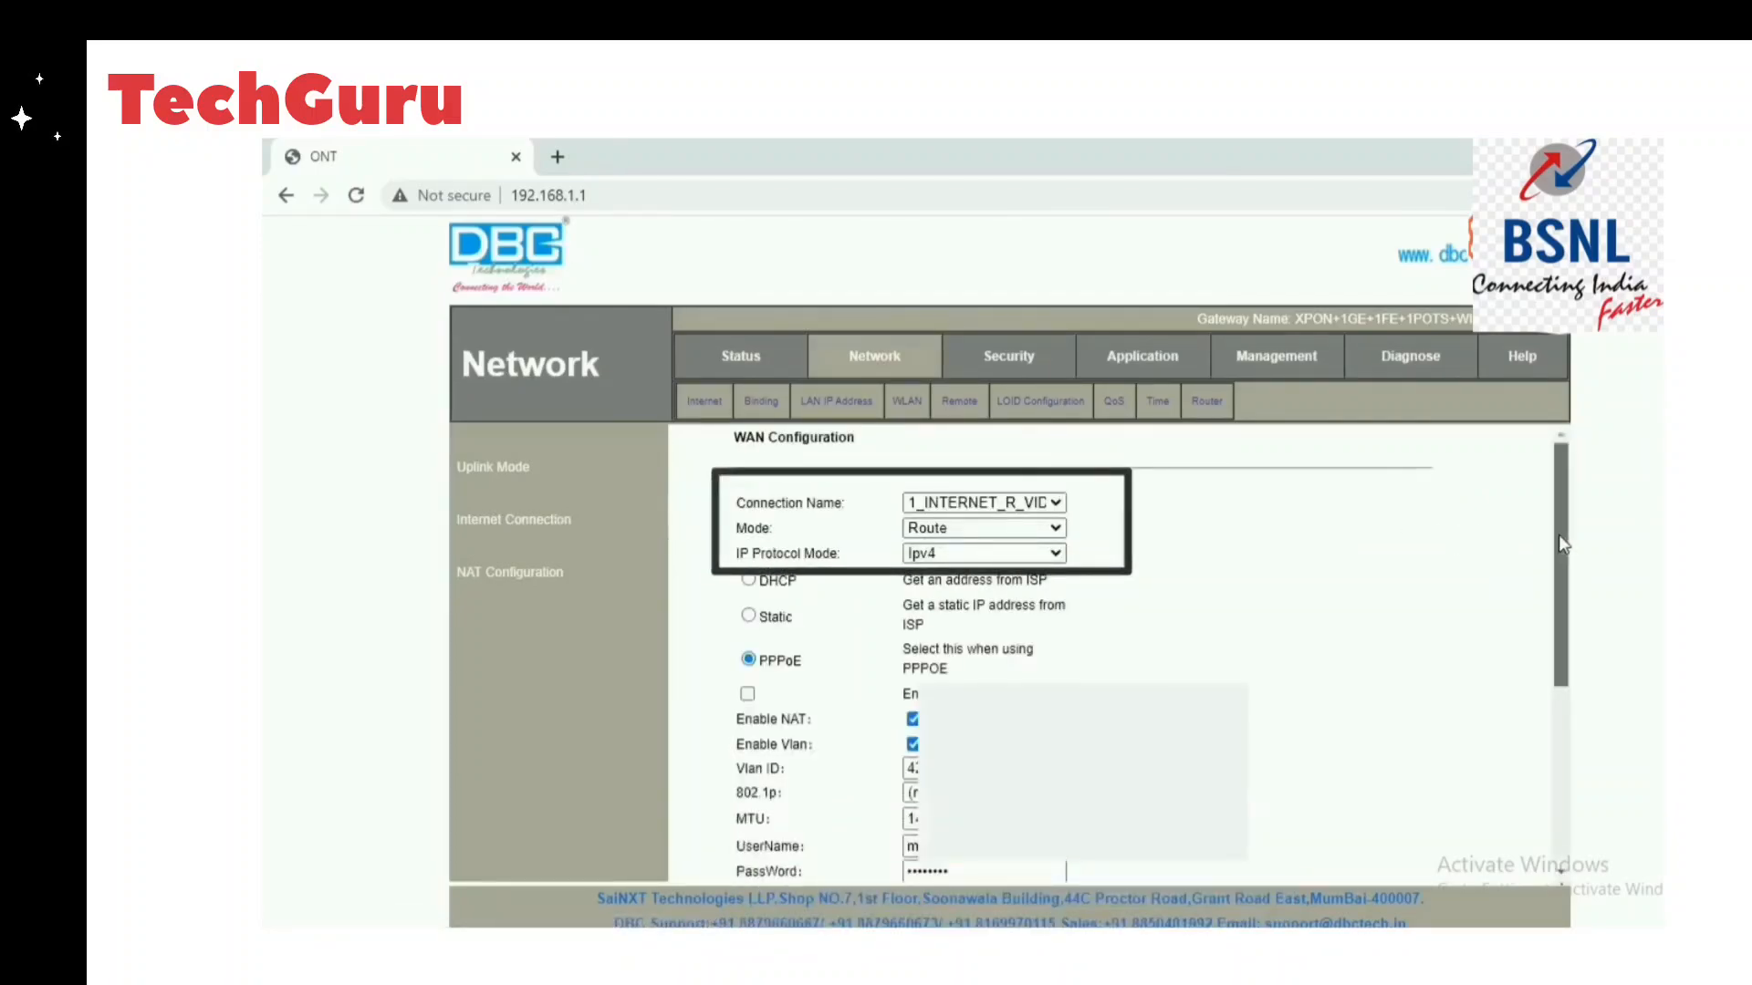
drag(1559, 535, 1558, 547)
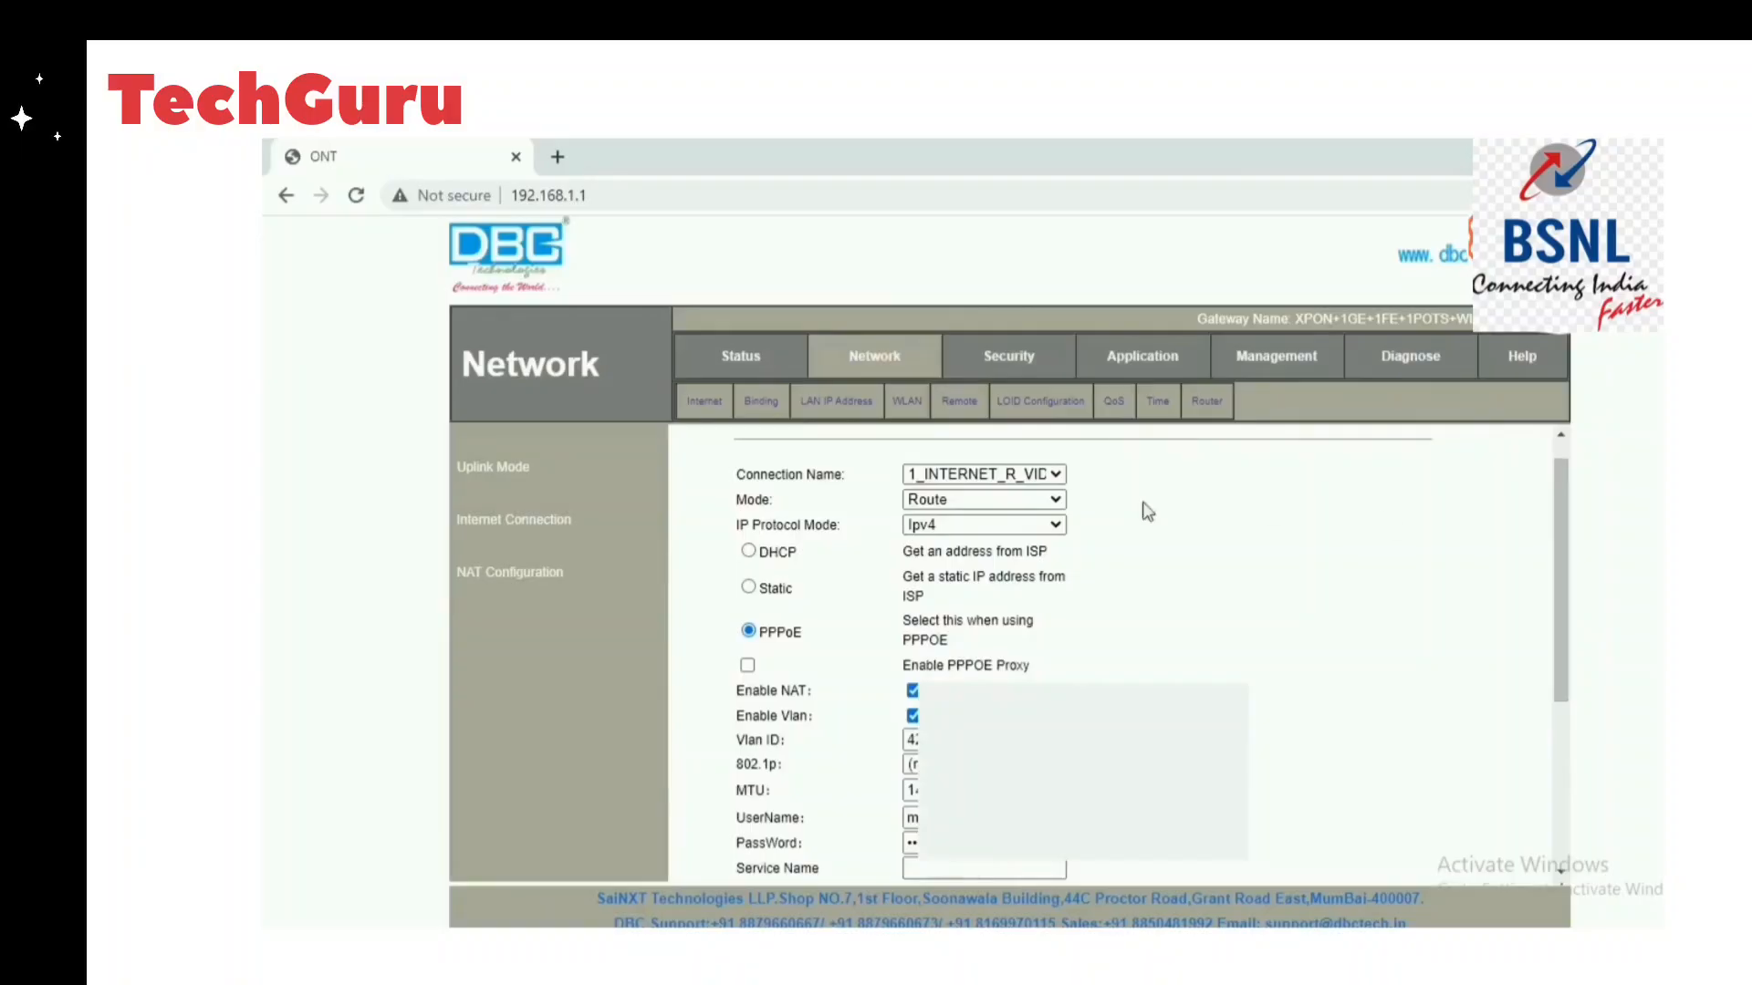
click(1061, 504)
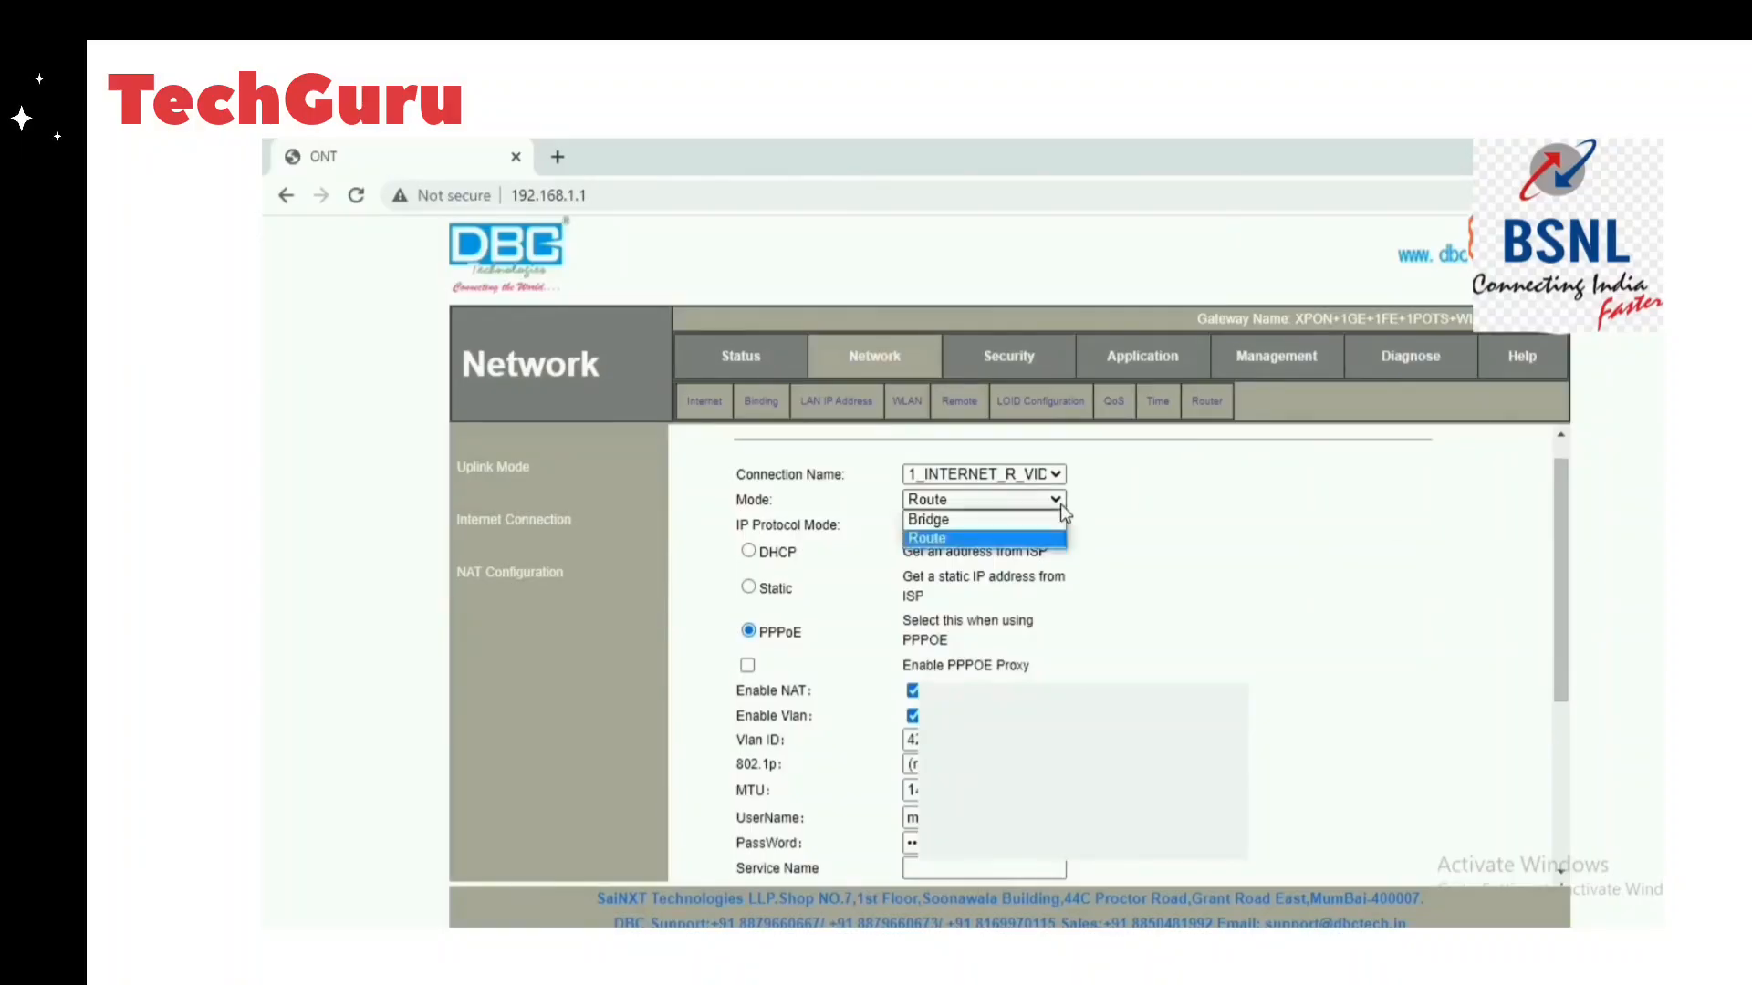
click(1061, 540)
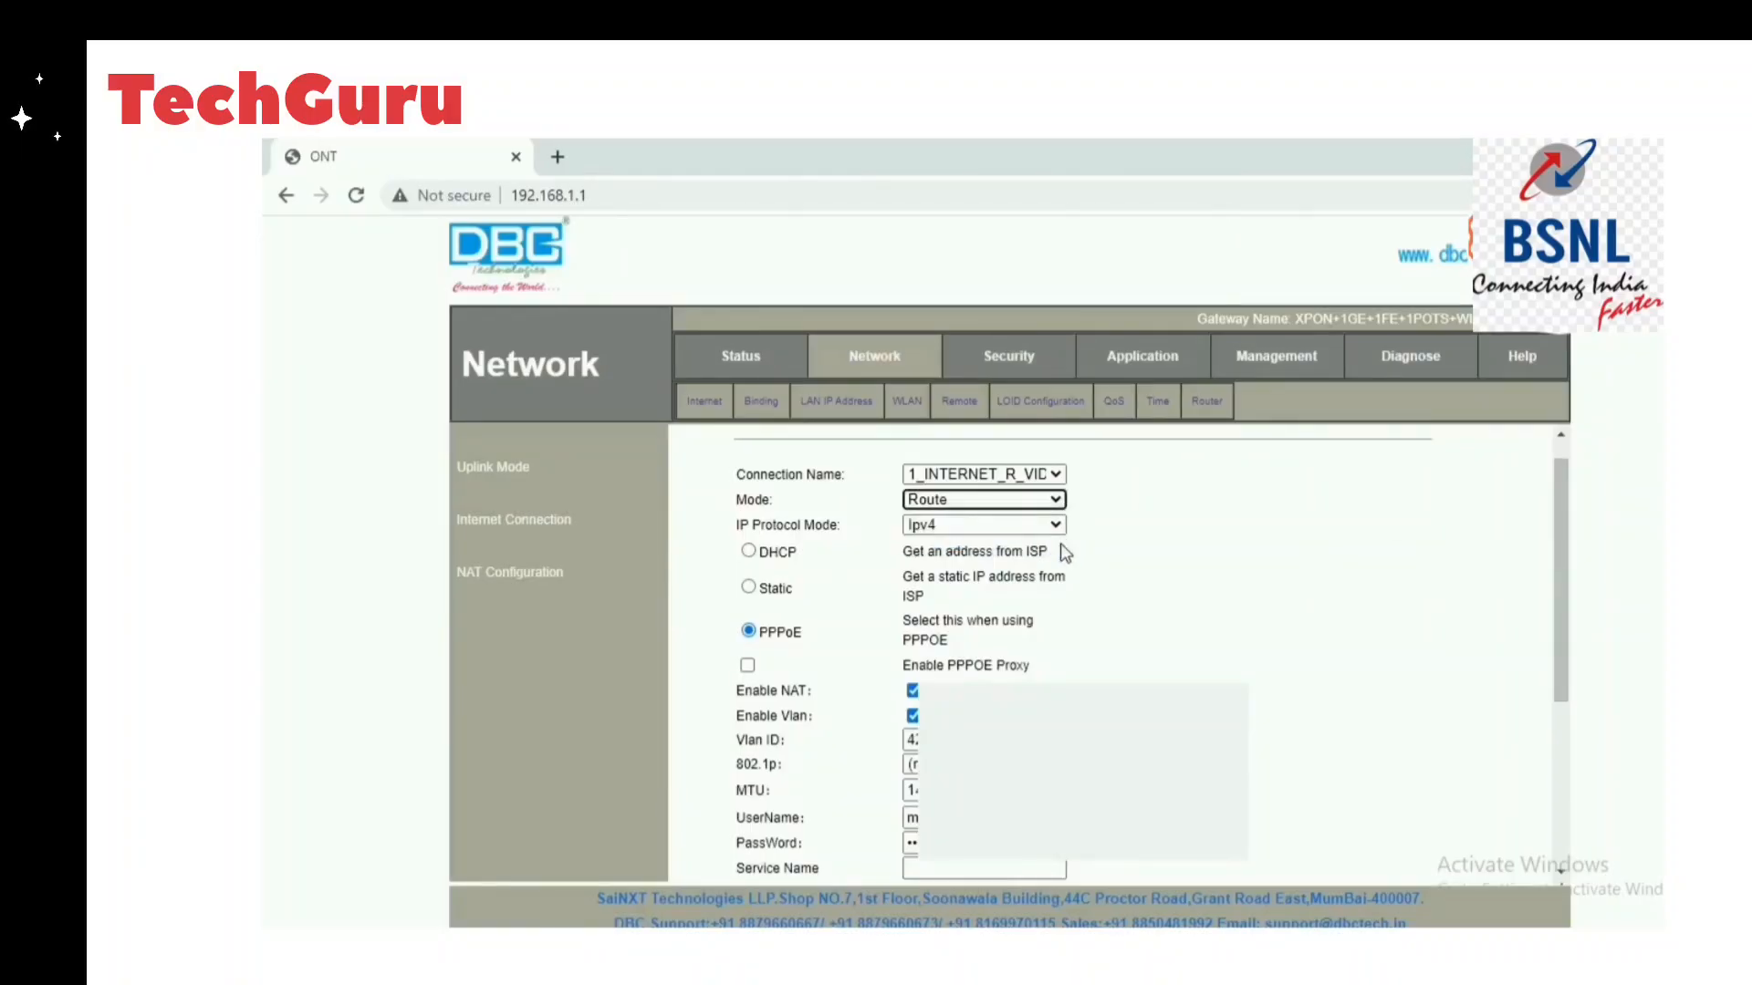
click(1062, 527)
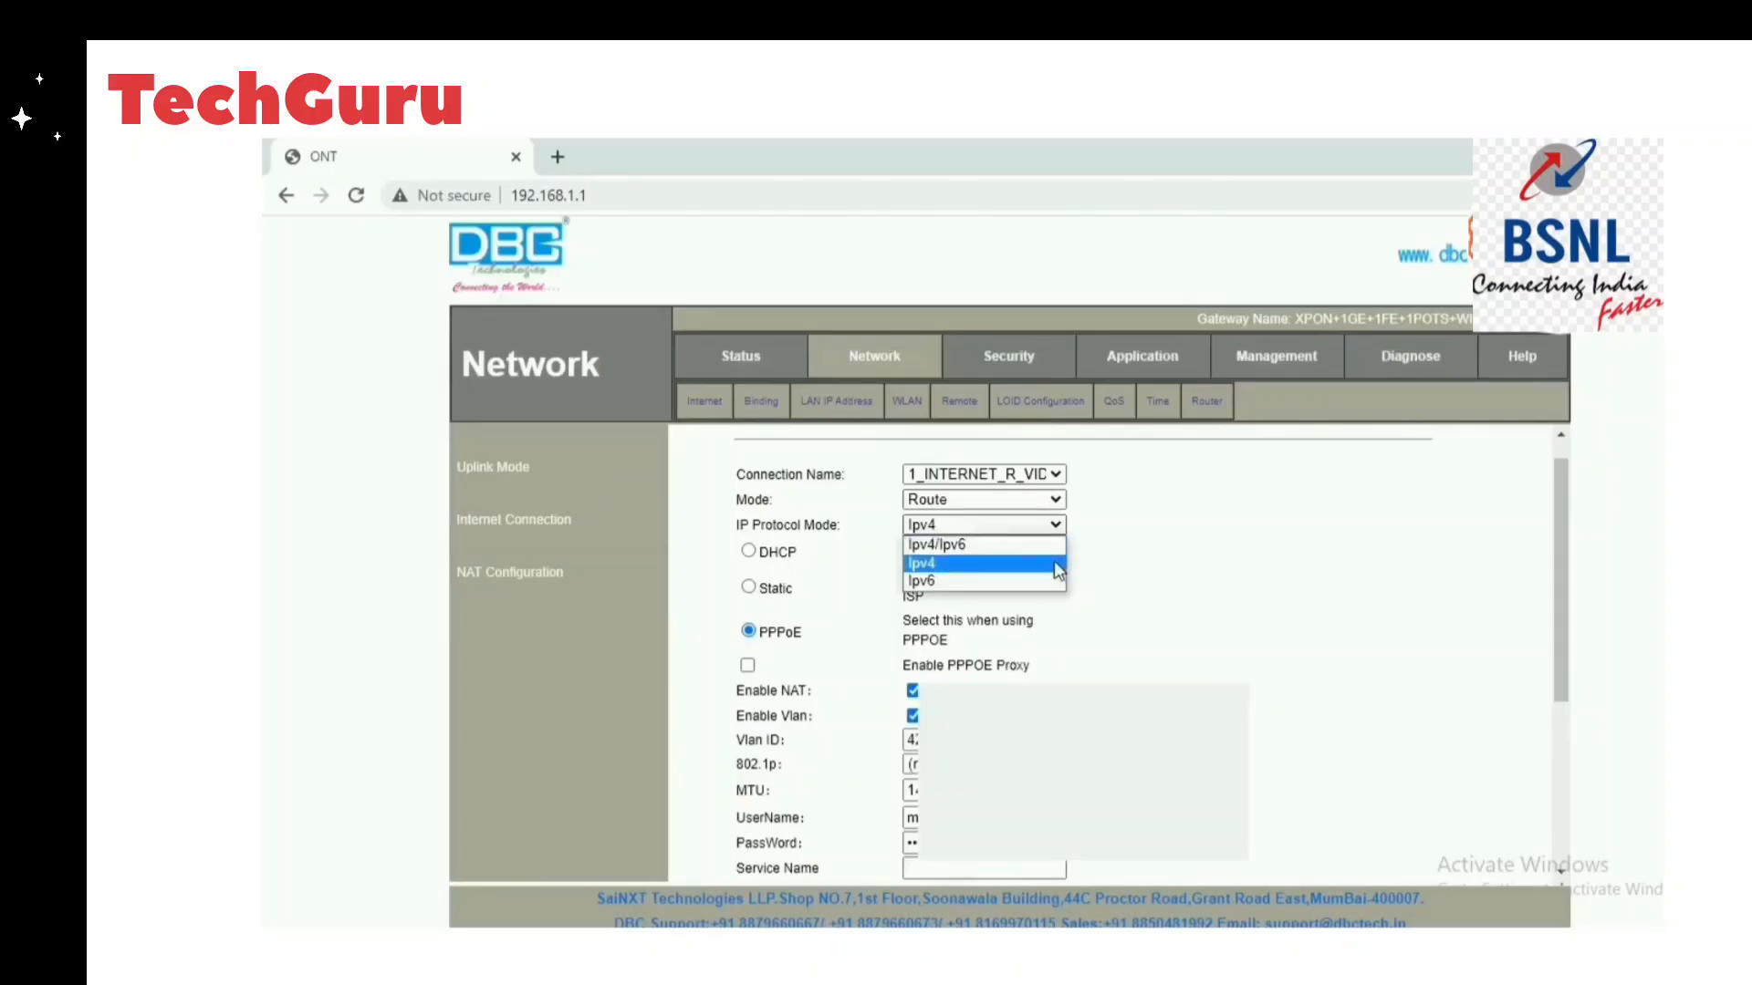
click(1054, 562)
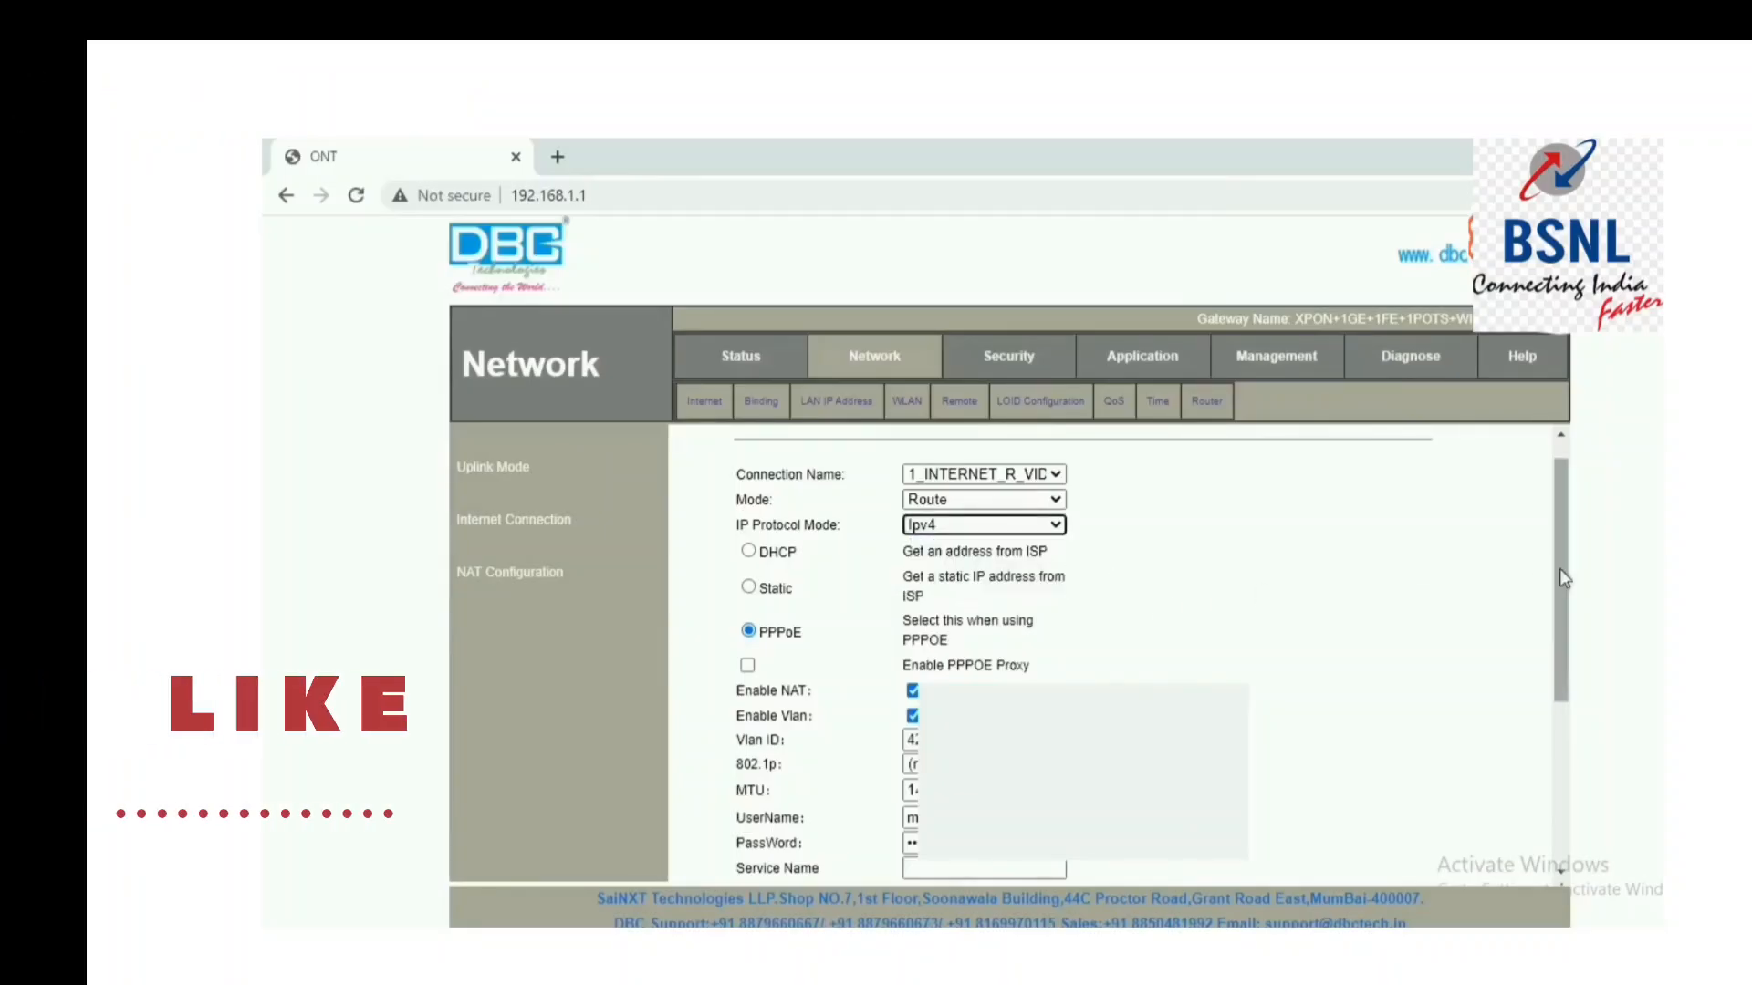
drag(1558, 567, 1551, 595)
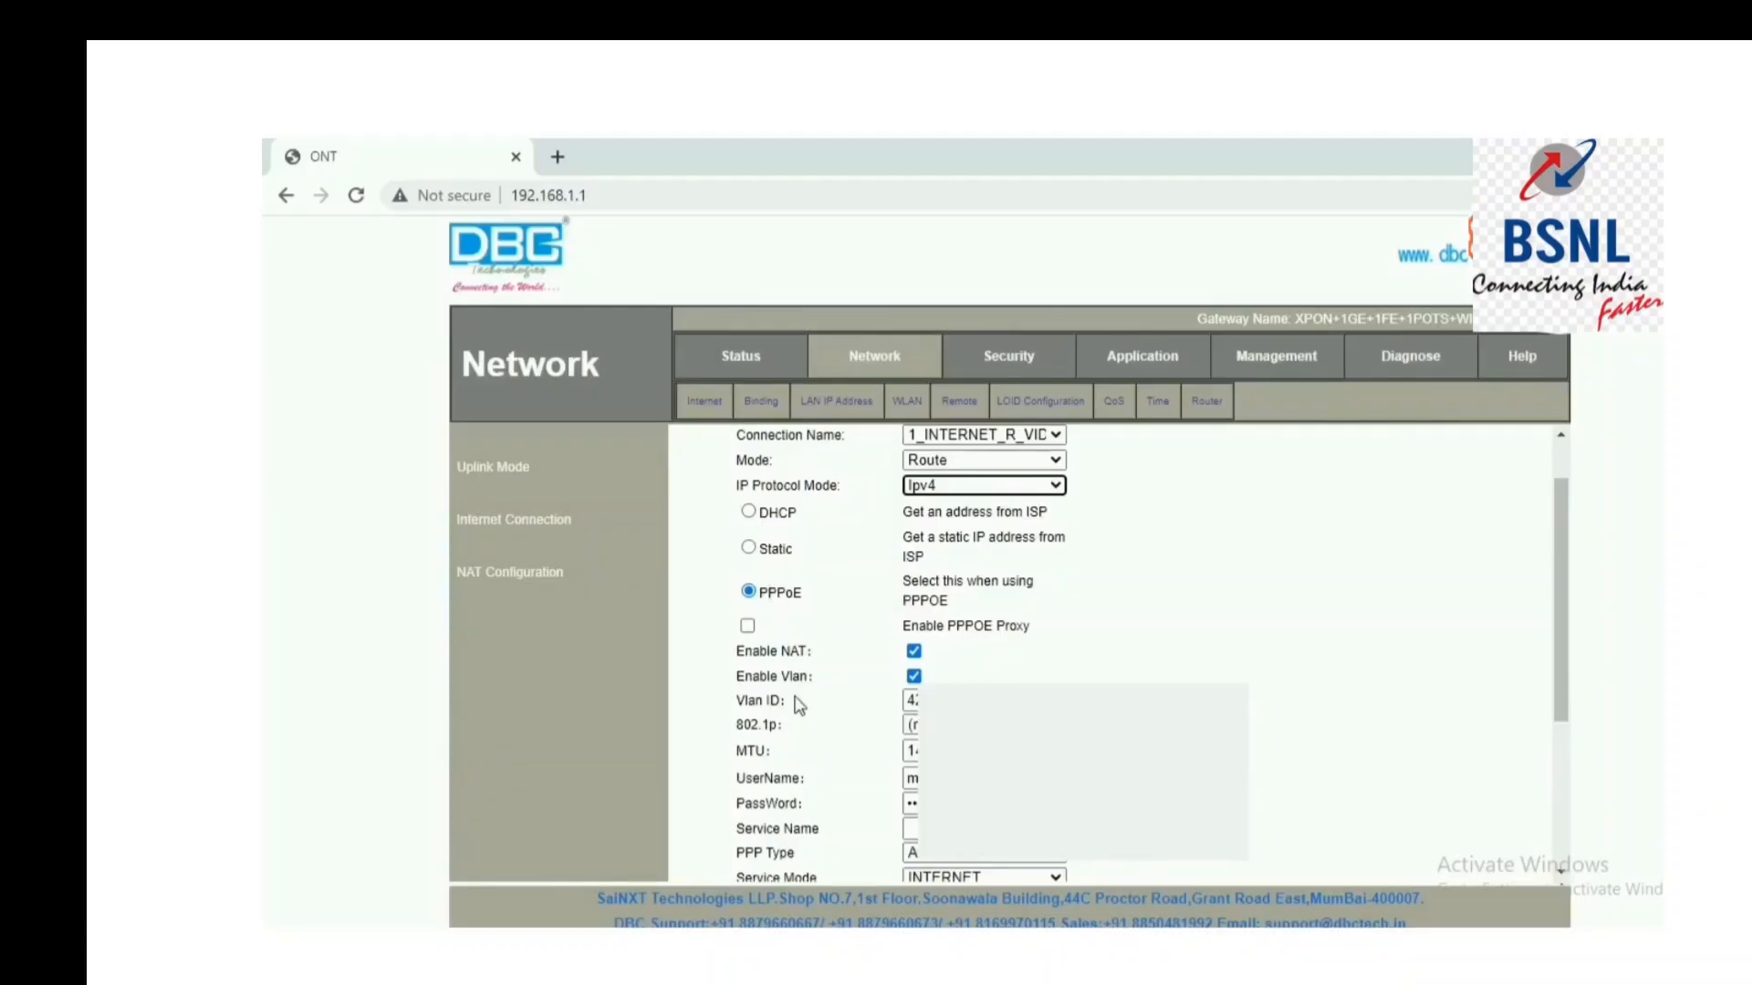
Check the VLAN ID, then enter the PPPoE username and password and scroll to port binding.
click(911, 701)
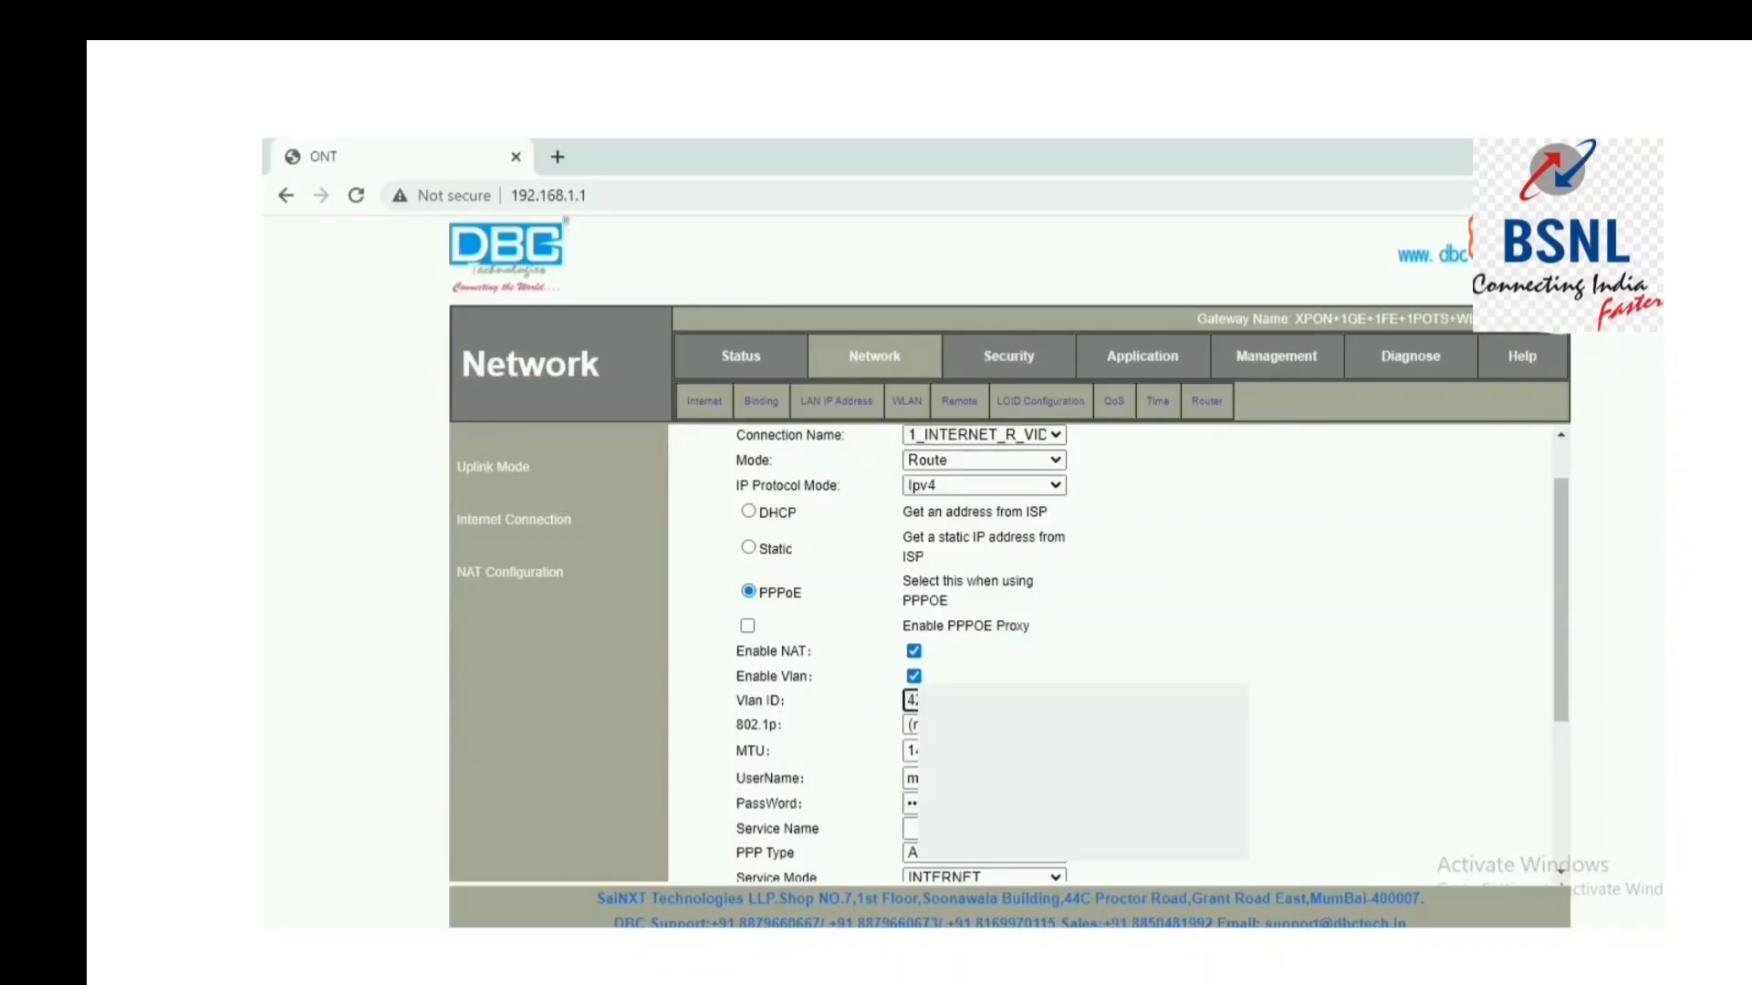
click(1551, 648)
drag(1558, 654, 1558, 691)
click(1044, 706)
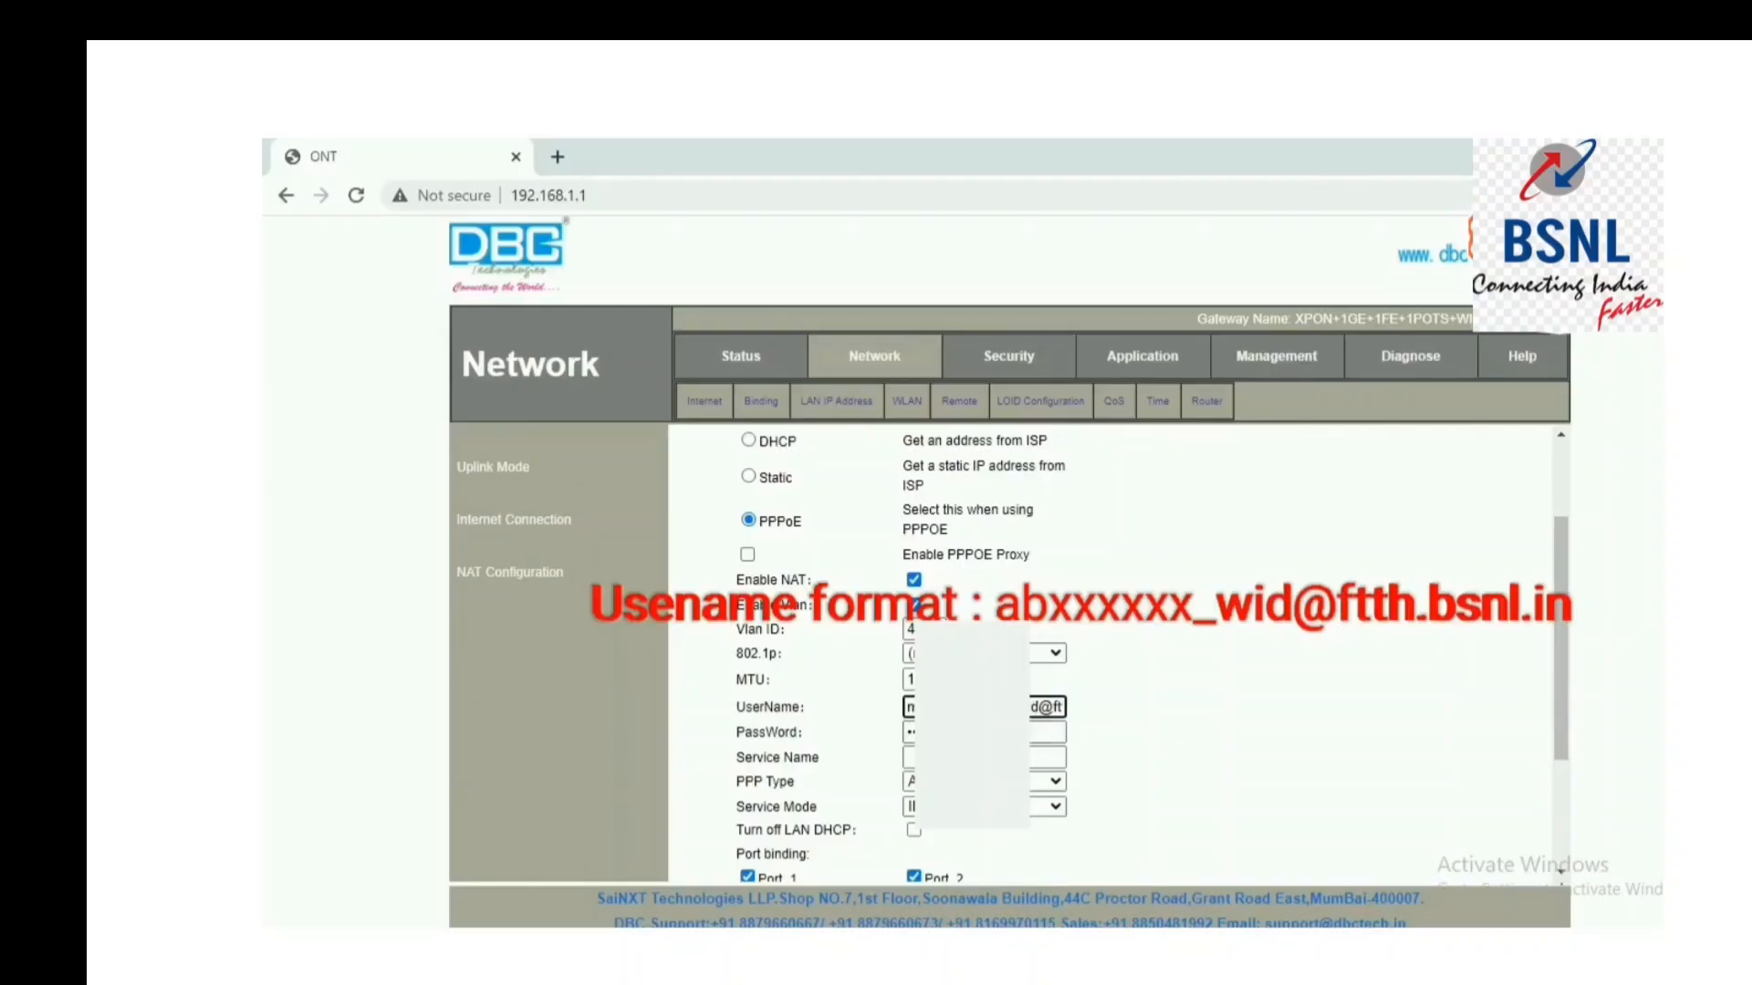
click(1034, 733)
drag(1562, 710, 1545, 812)
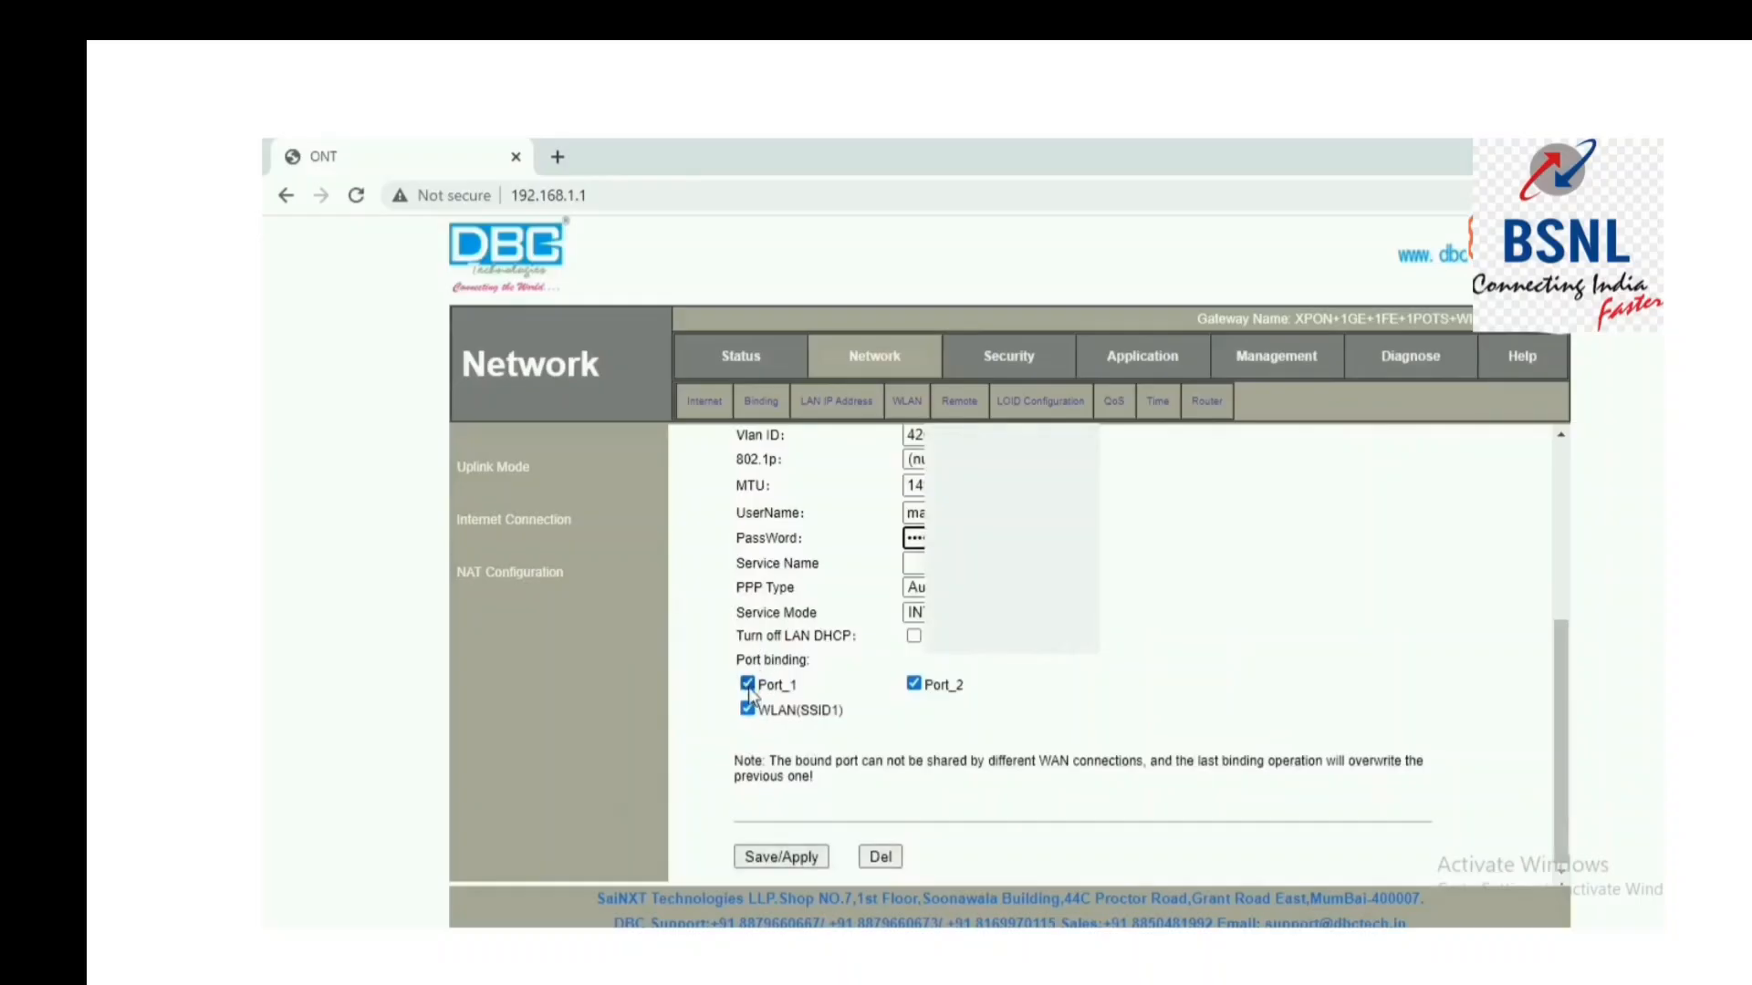
Save the PPPoE WAN connection and verify it under Status > WAN Connection Info.
click(798, 726)
click(742, 360)
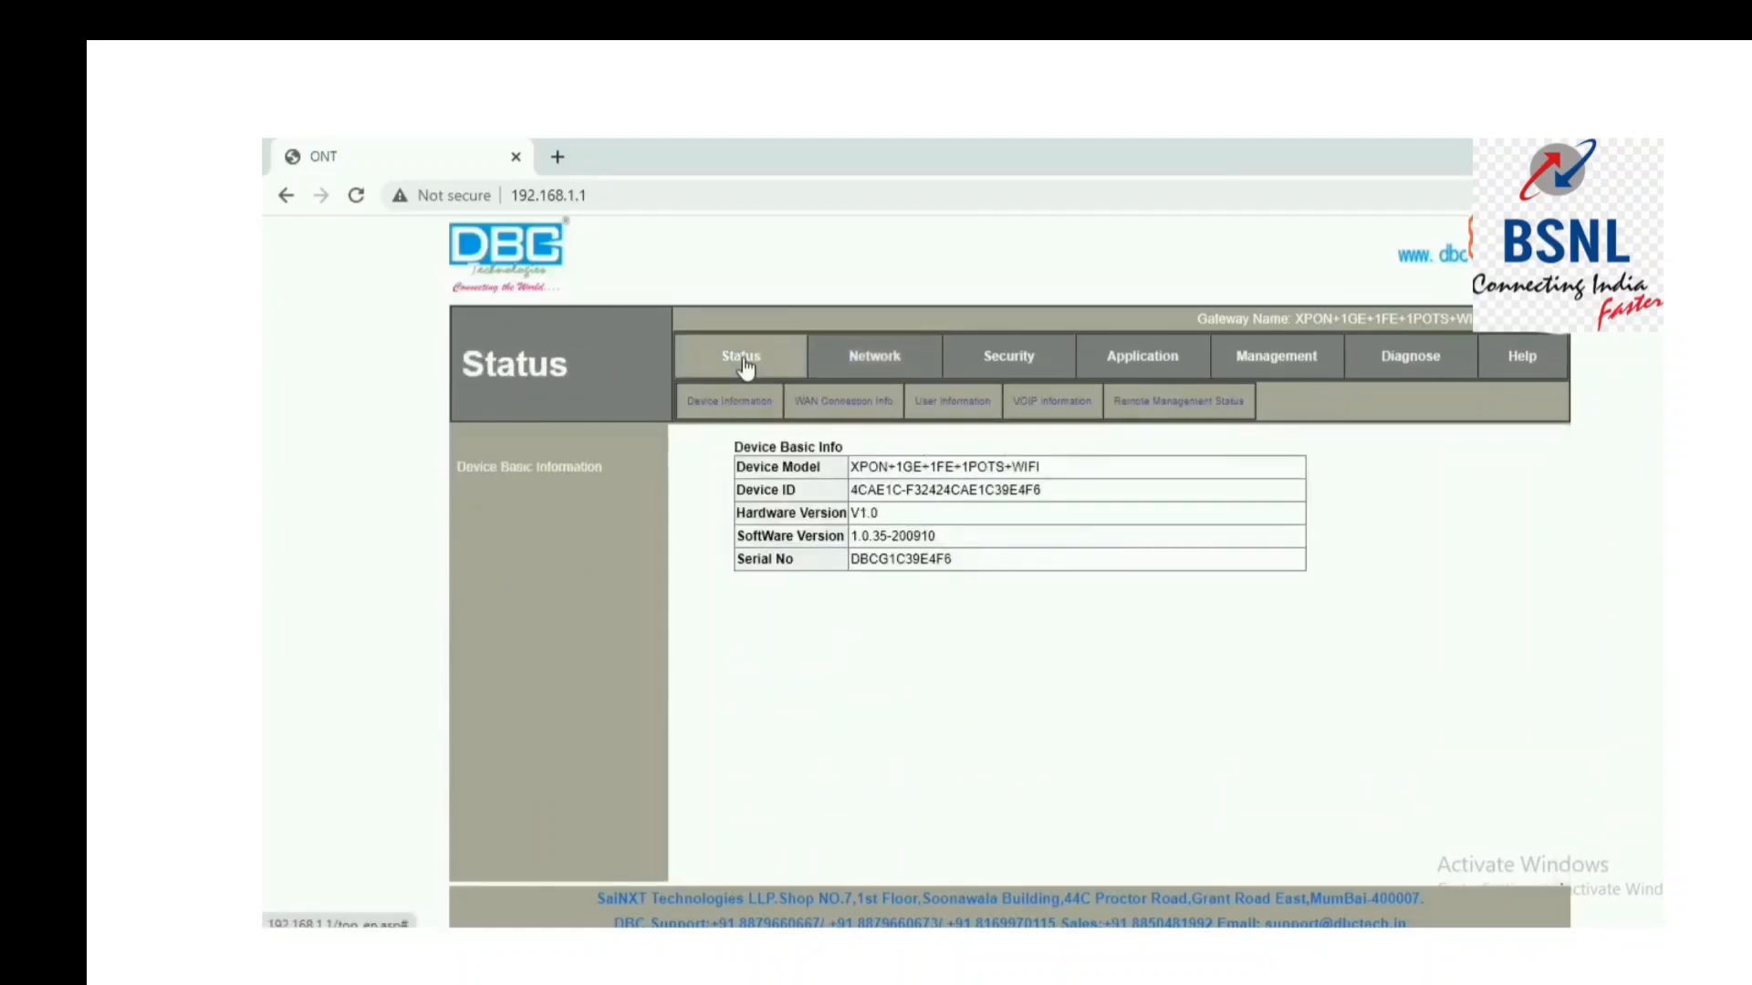
click(829, 413)
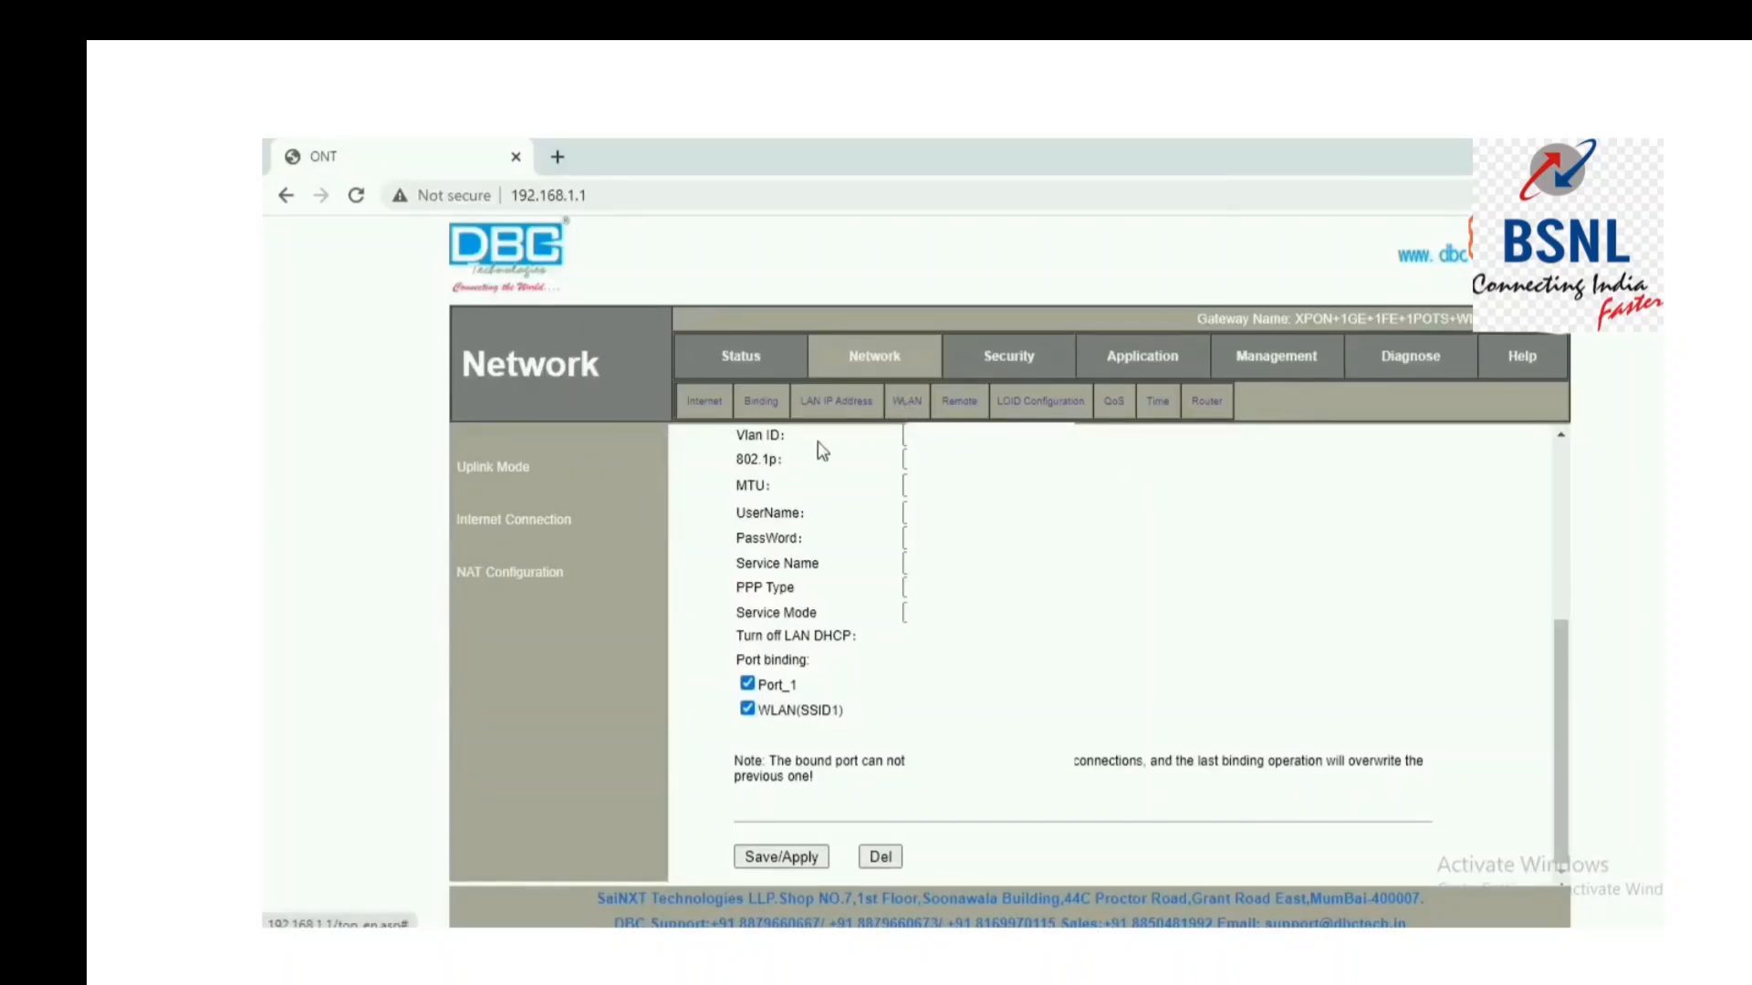
In Network > WLAN, change the SSID from 'DBC' to 'htaq' and apply.
click(907, 407)
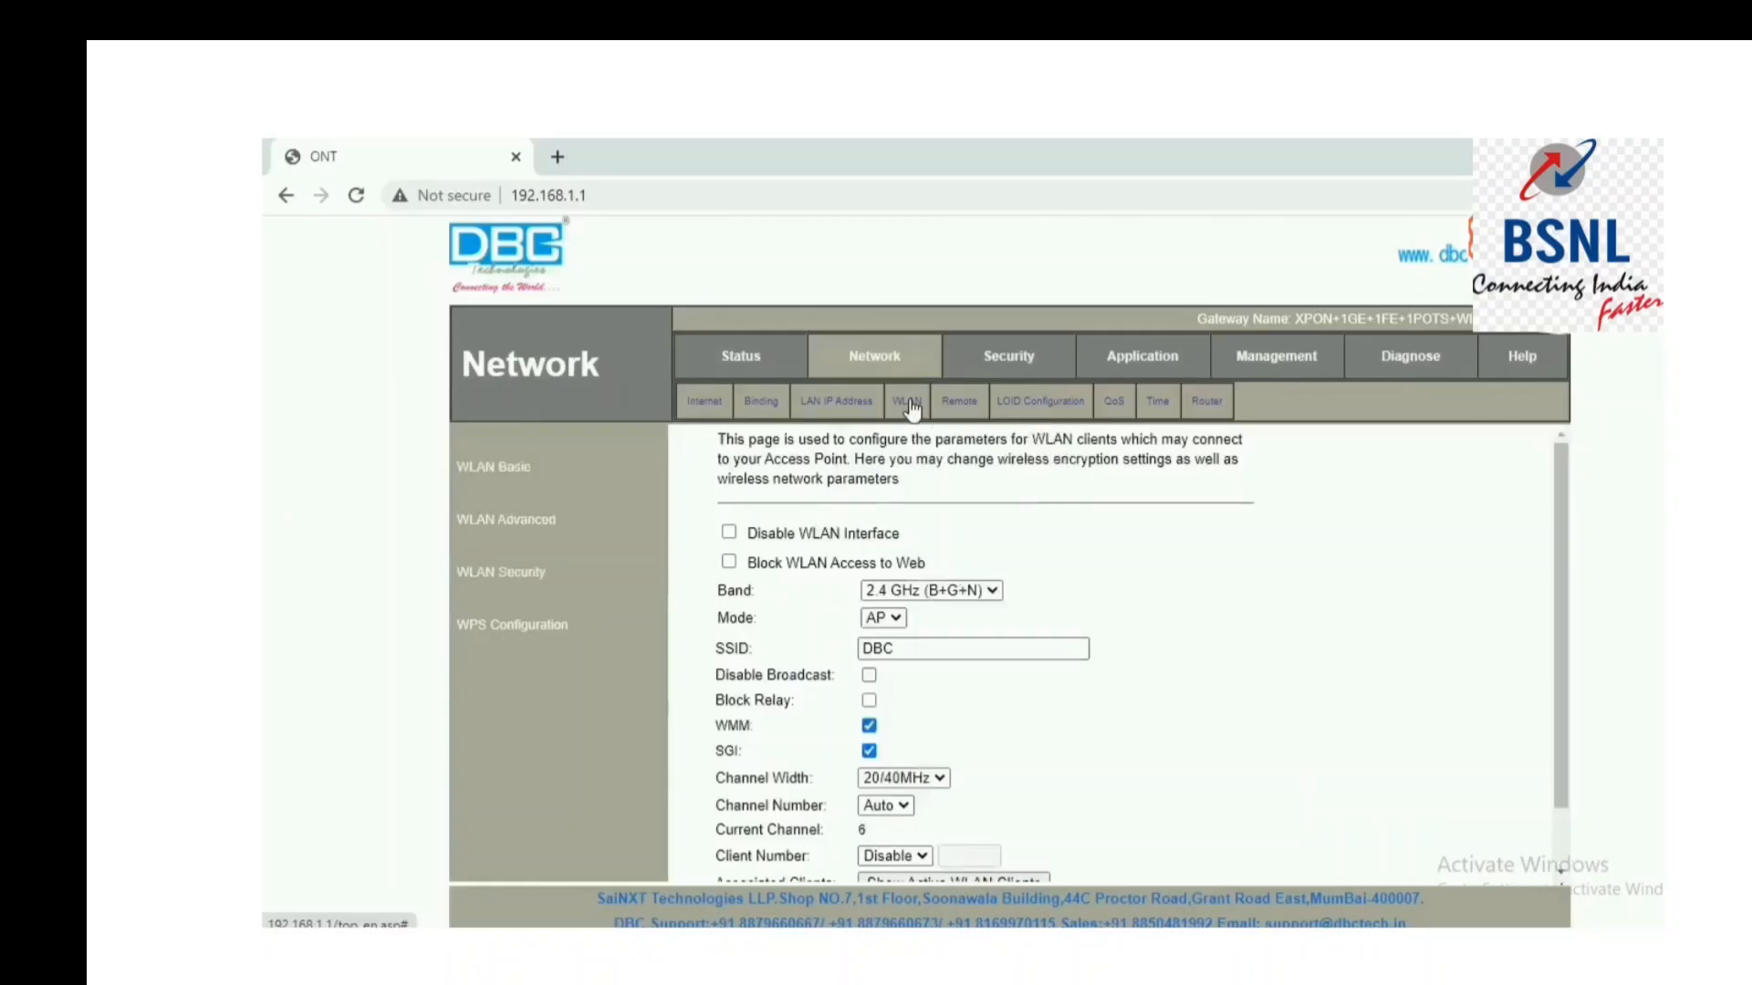
drag(1564, 567, 1566, 645)
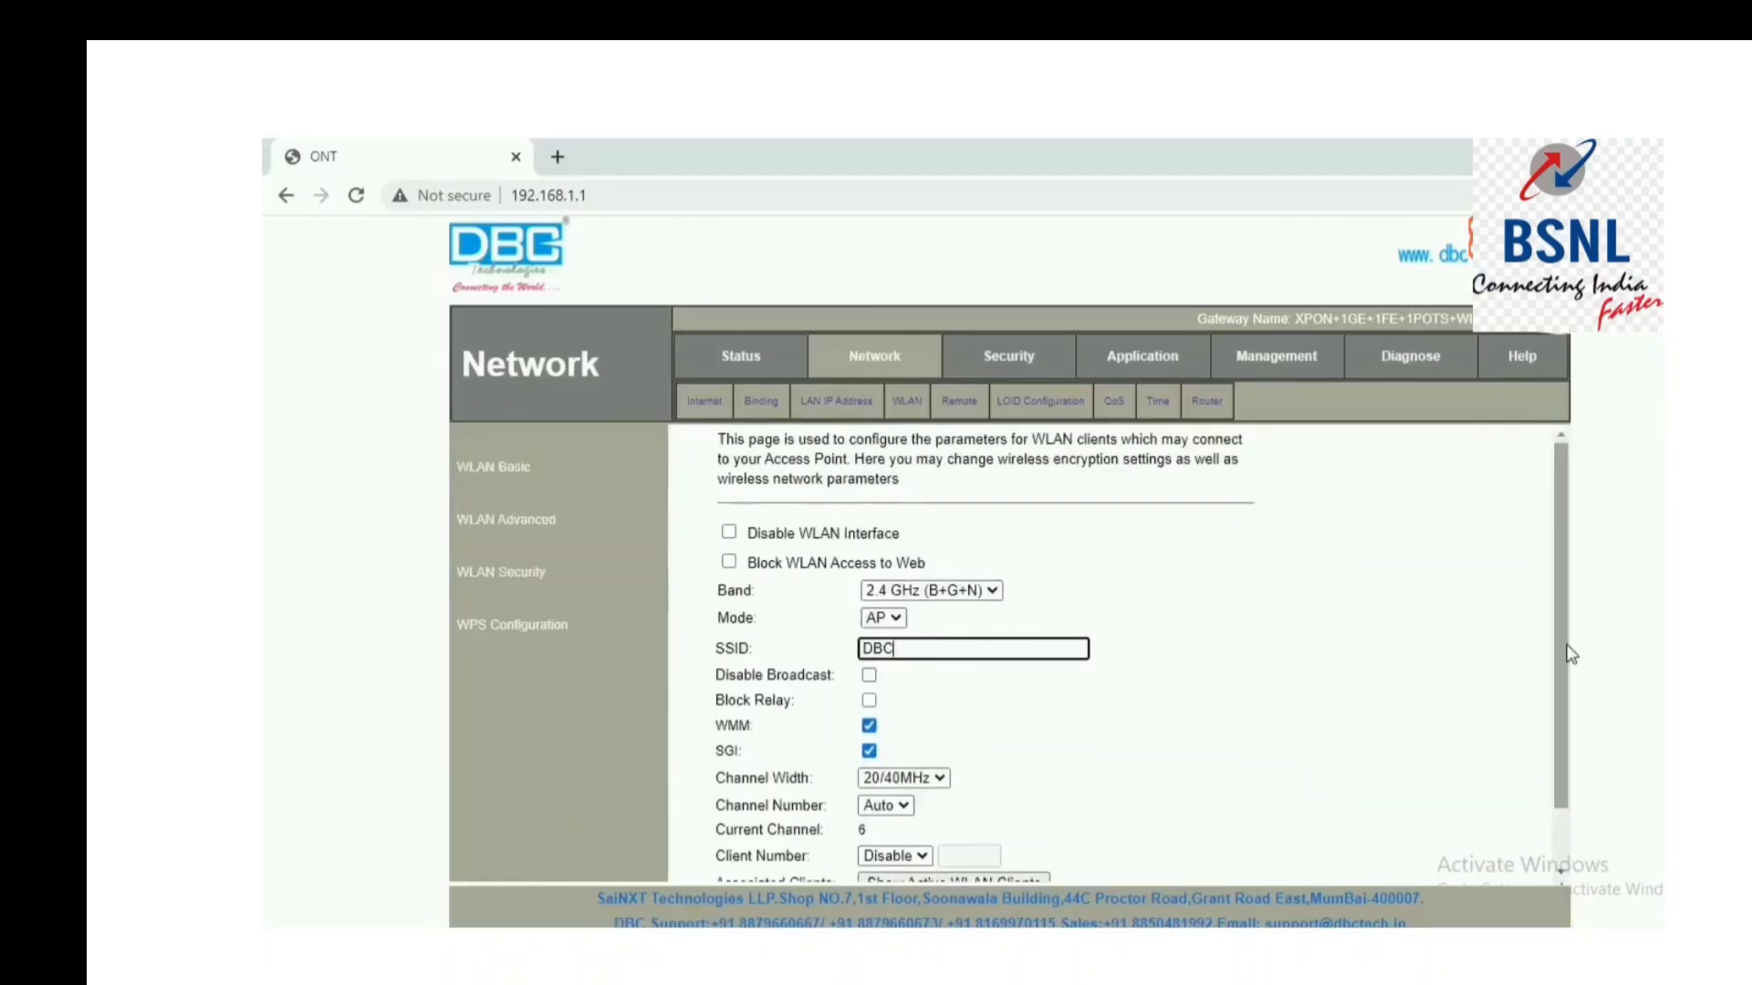
key(BackSpace)
key(BackSpace)
key(BackSpace)
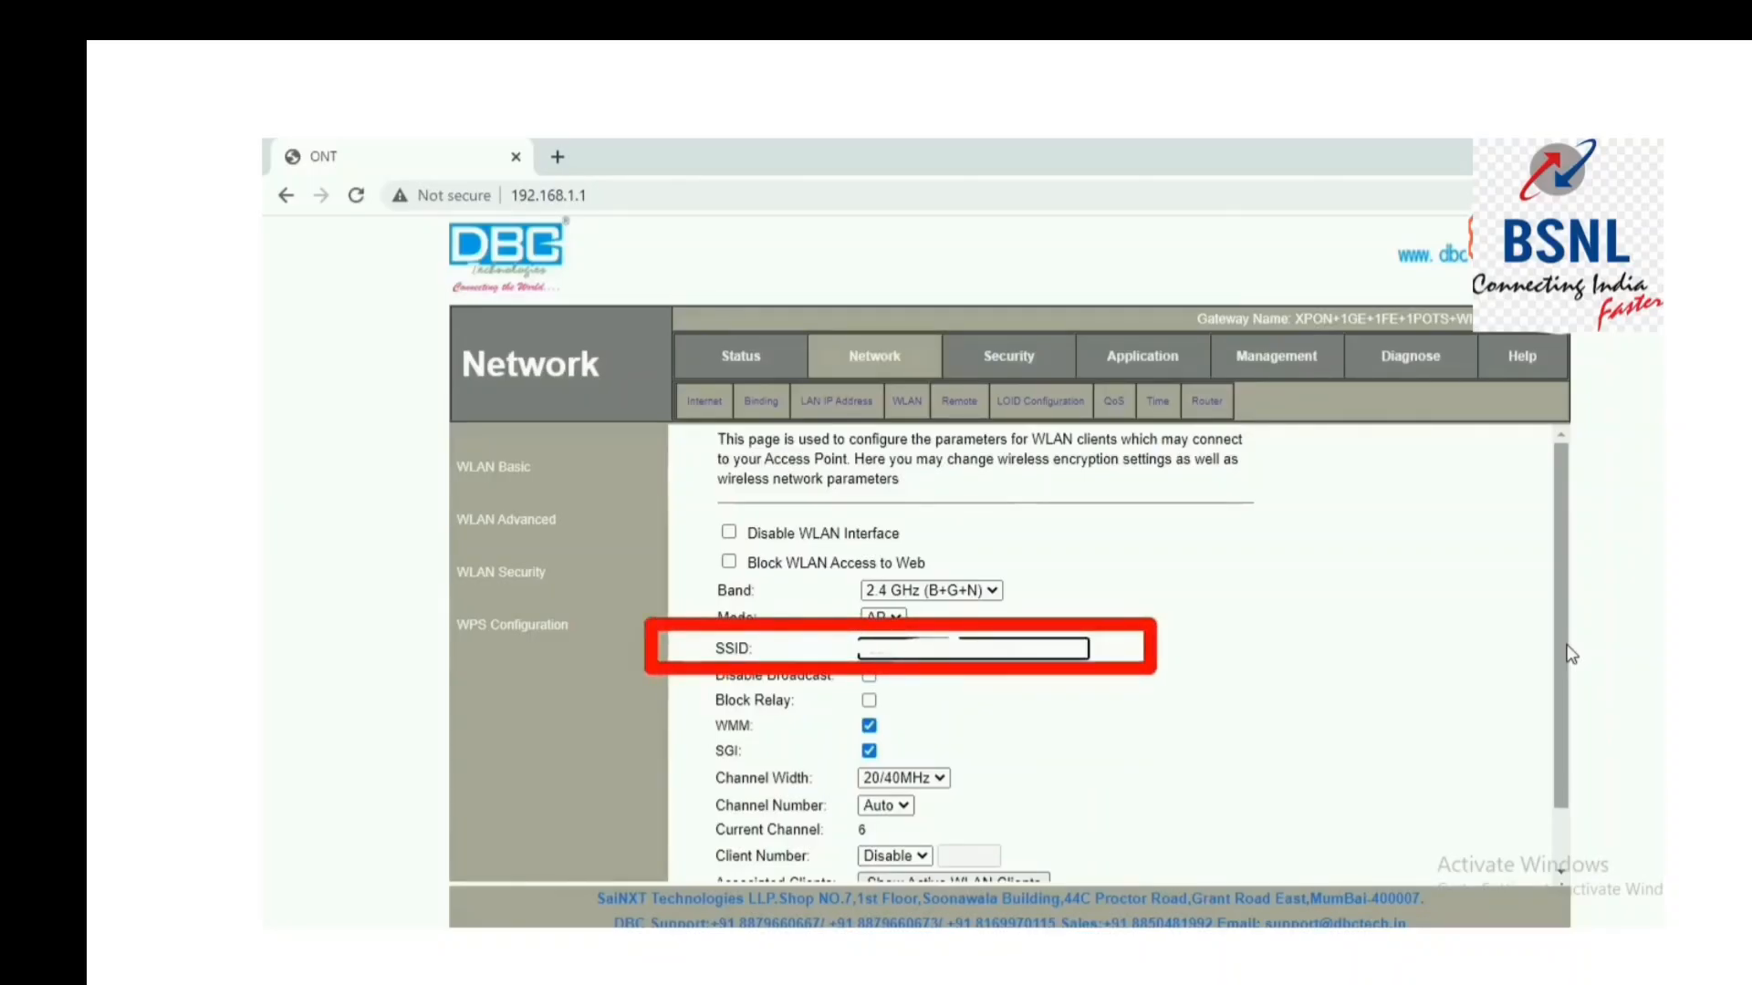
text(htaq)
drag(1560, 646, 1551, 704)
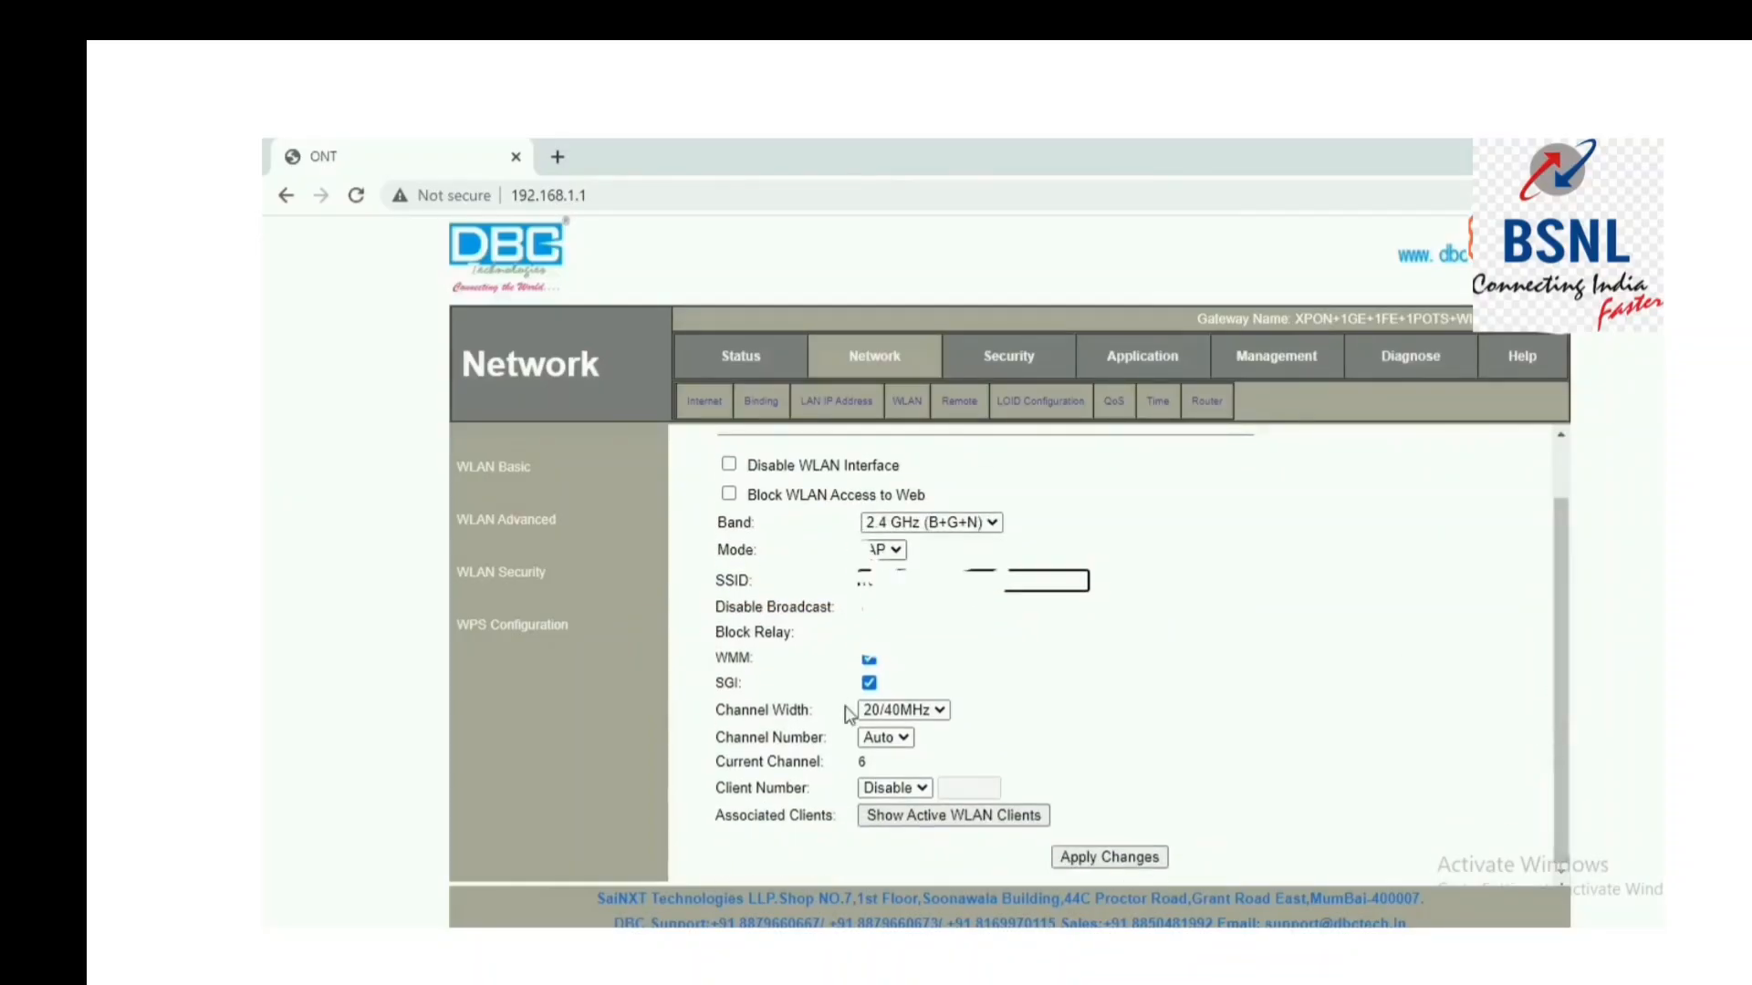
click(1106, 867)
Set WLAN Security encryption to WPA2 Mixed, replace the pre-shared key passphrase, and apply.
click(494, 576)
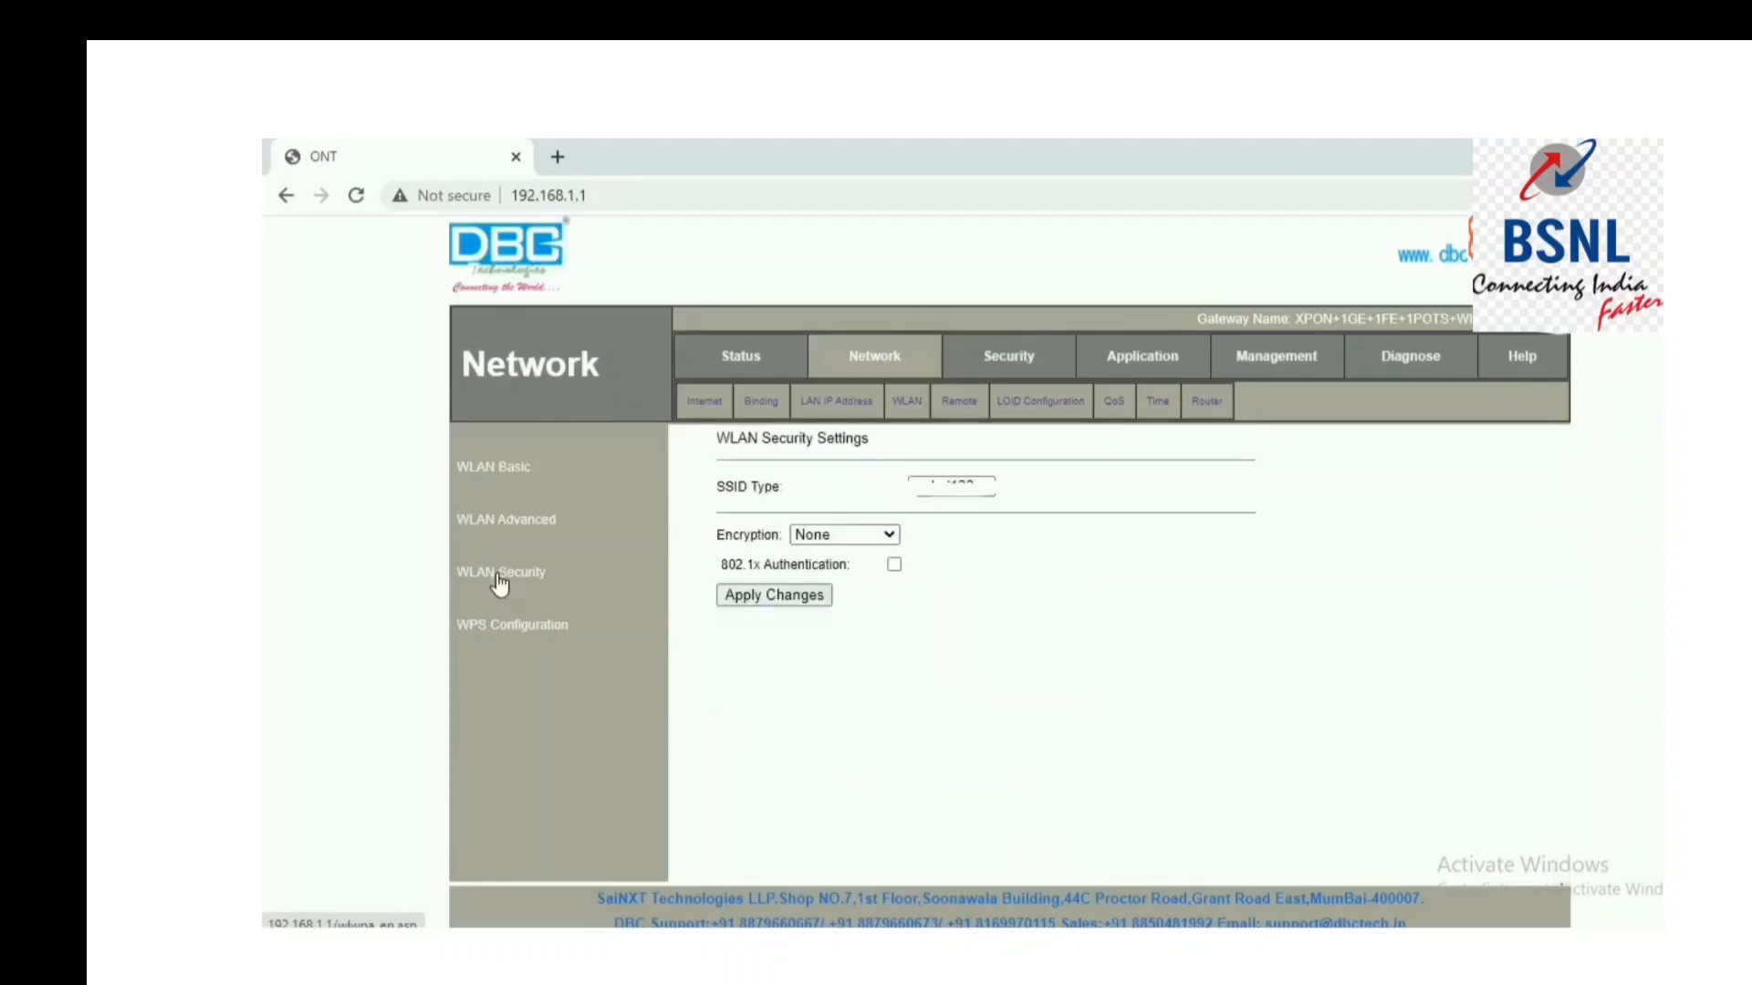
click(888, 536)
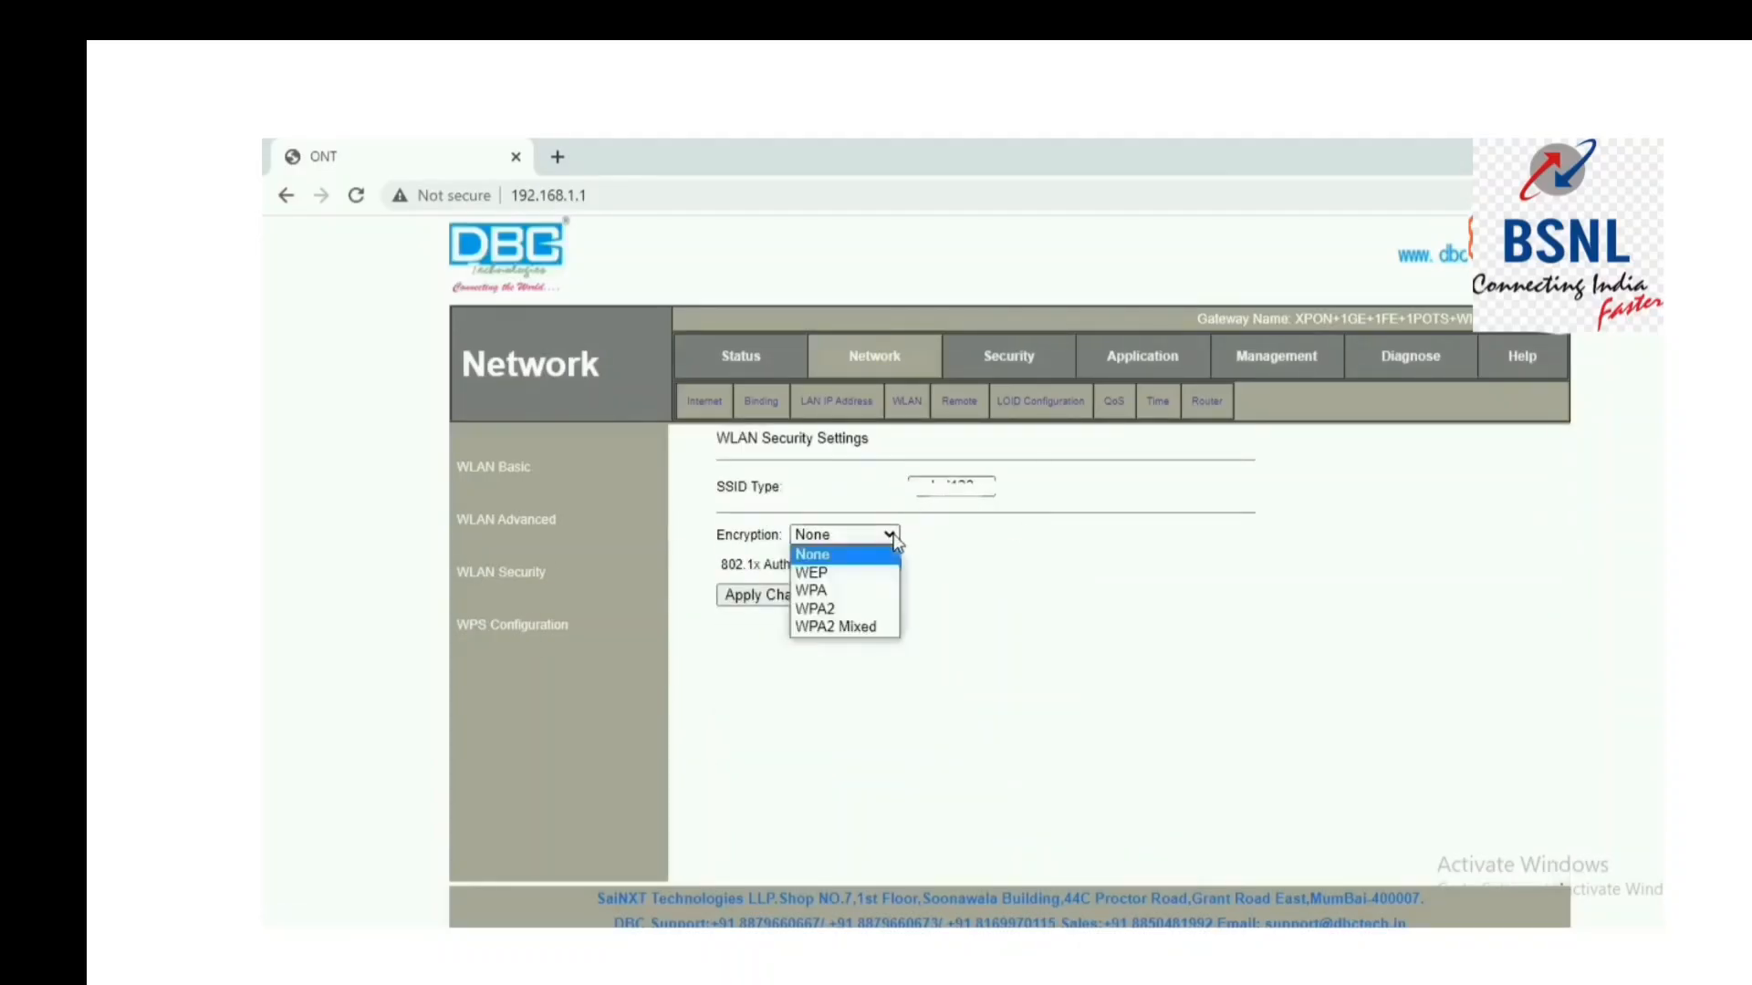
click(846, 628)
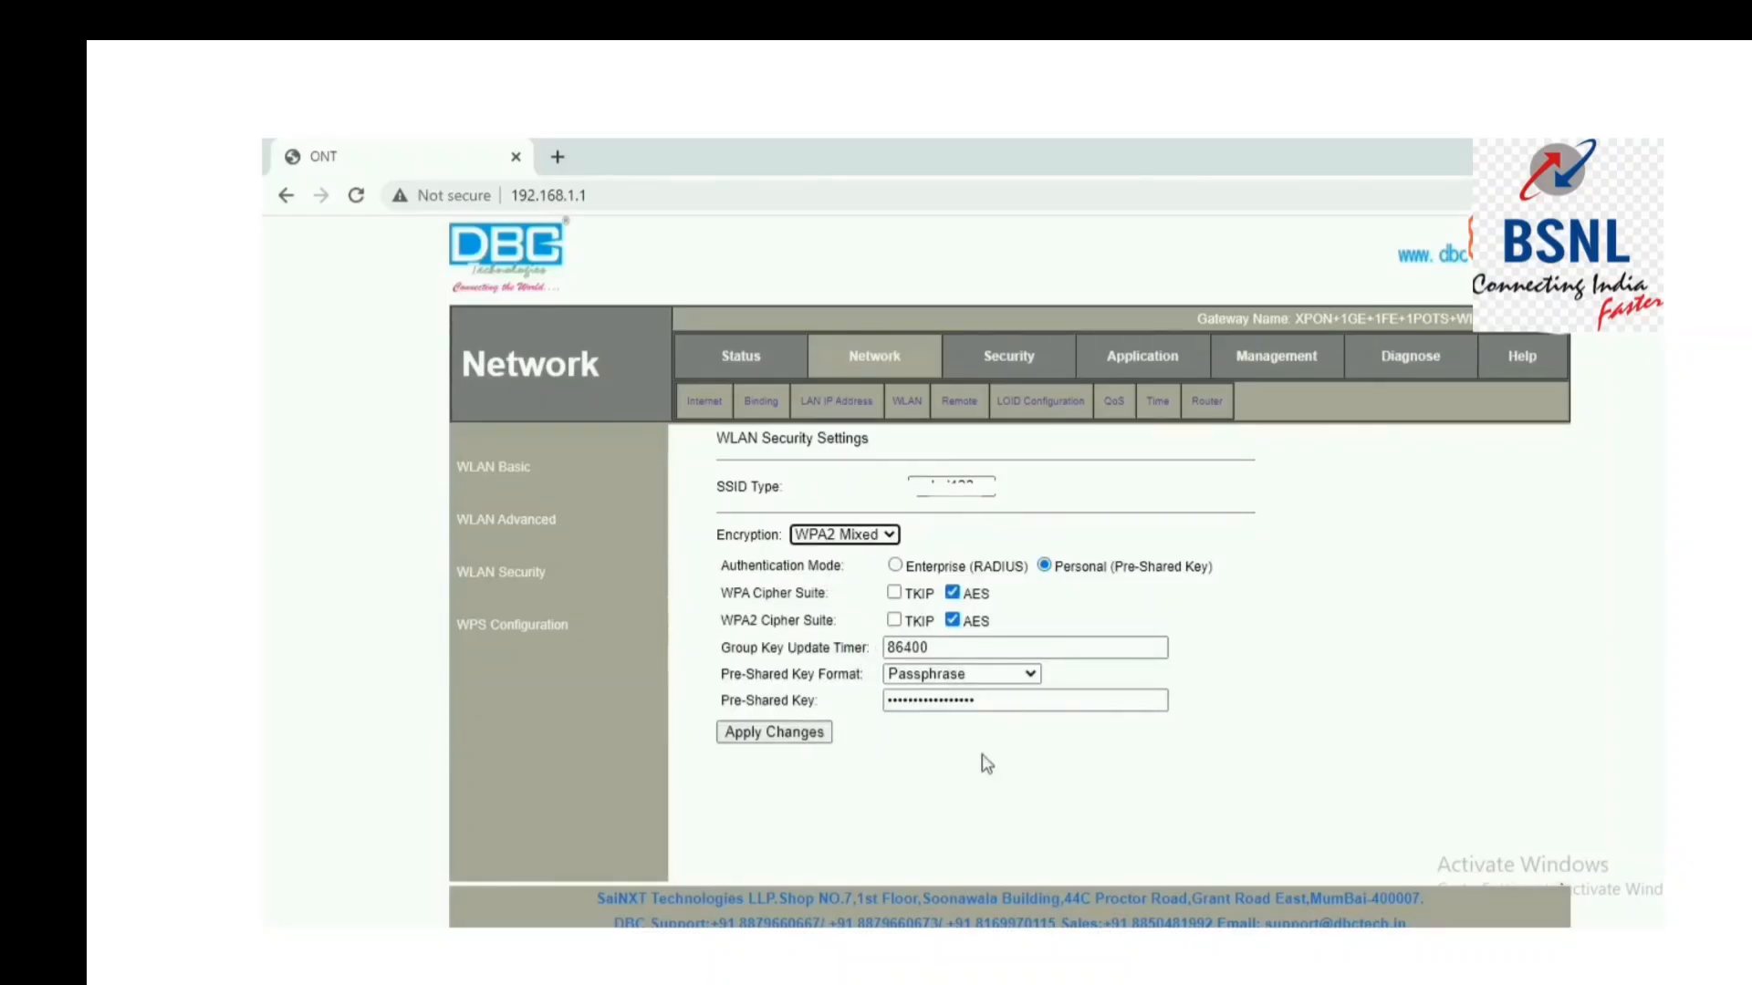
drag(994, 701, 817, 679)
key(BackSpace)
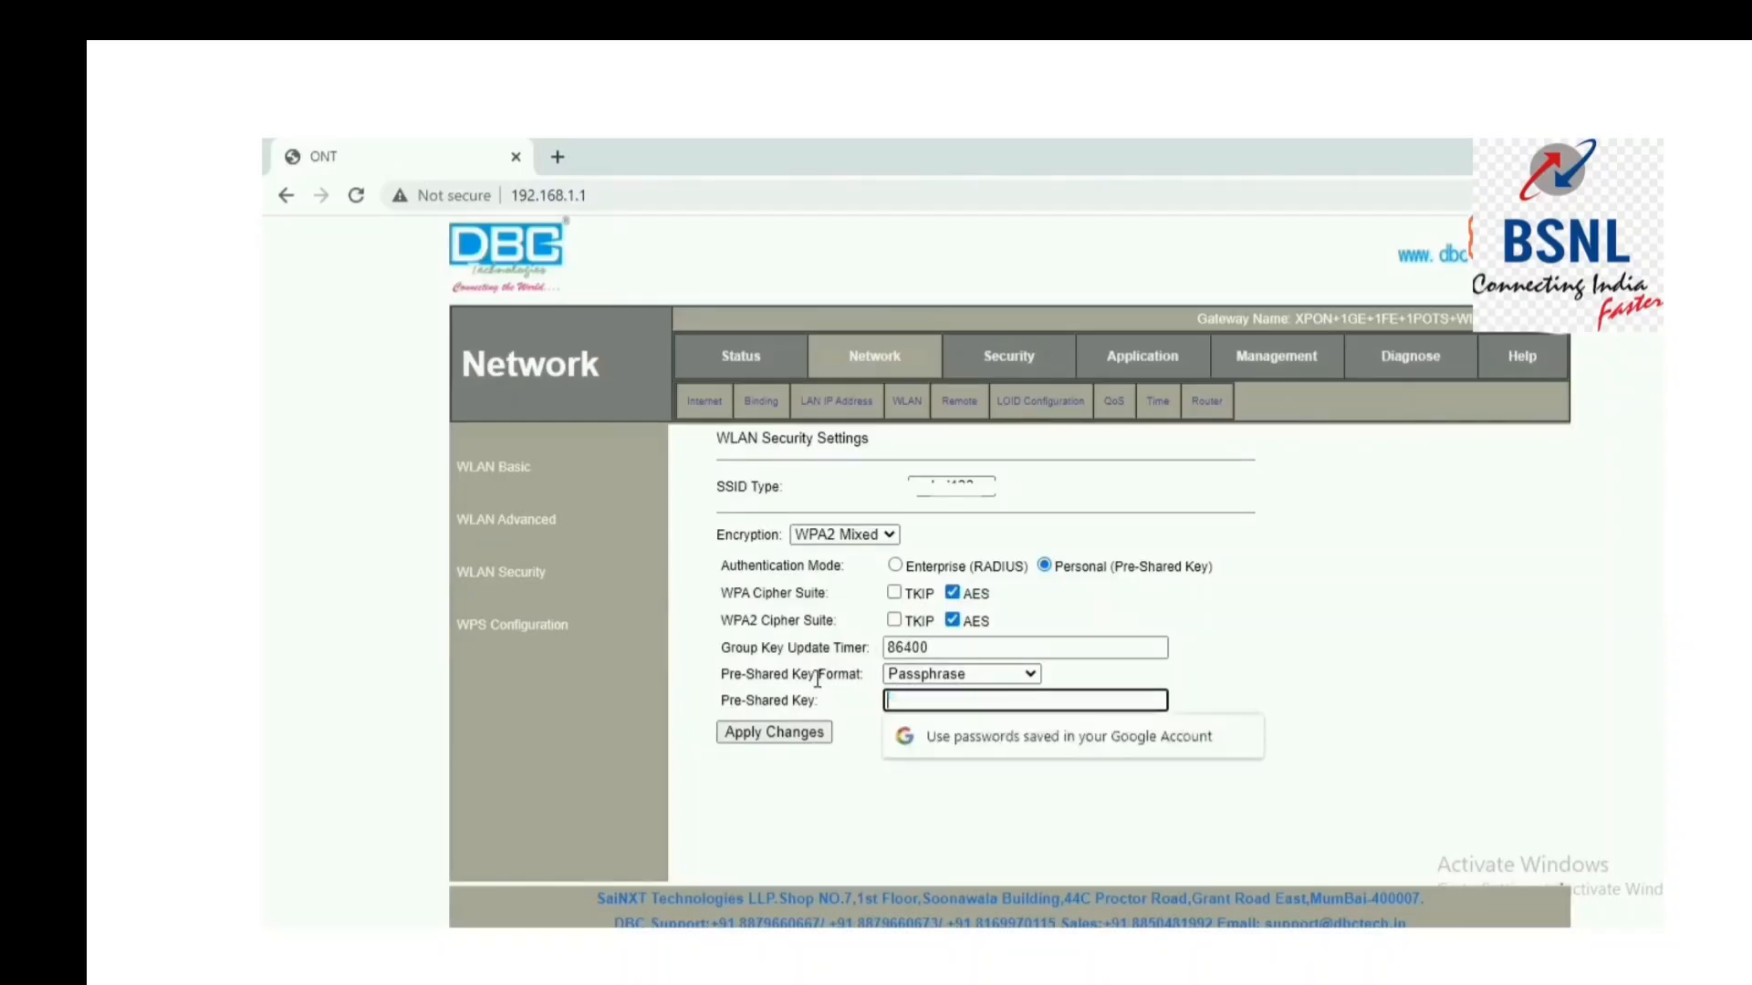
text(12345678901)
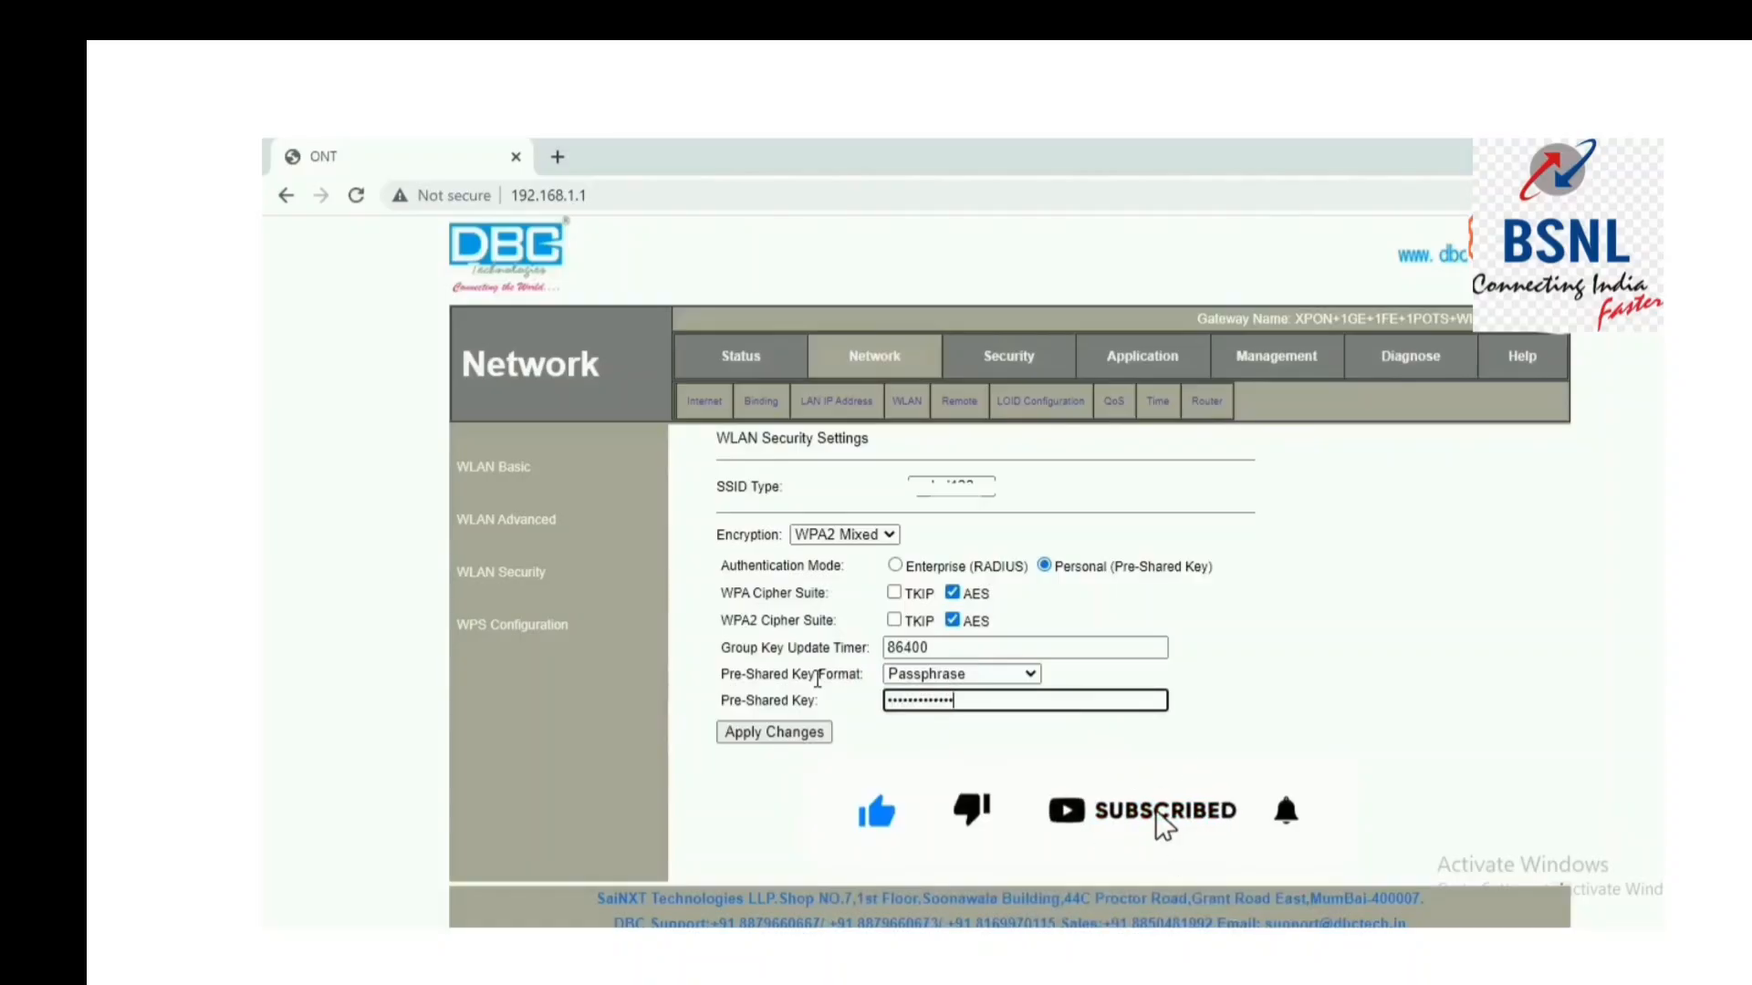
text(234567)
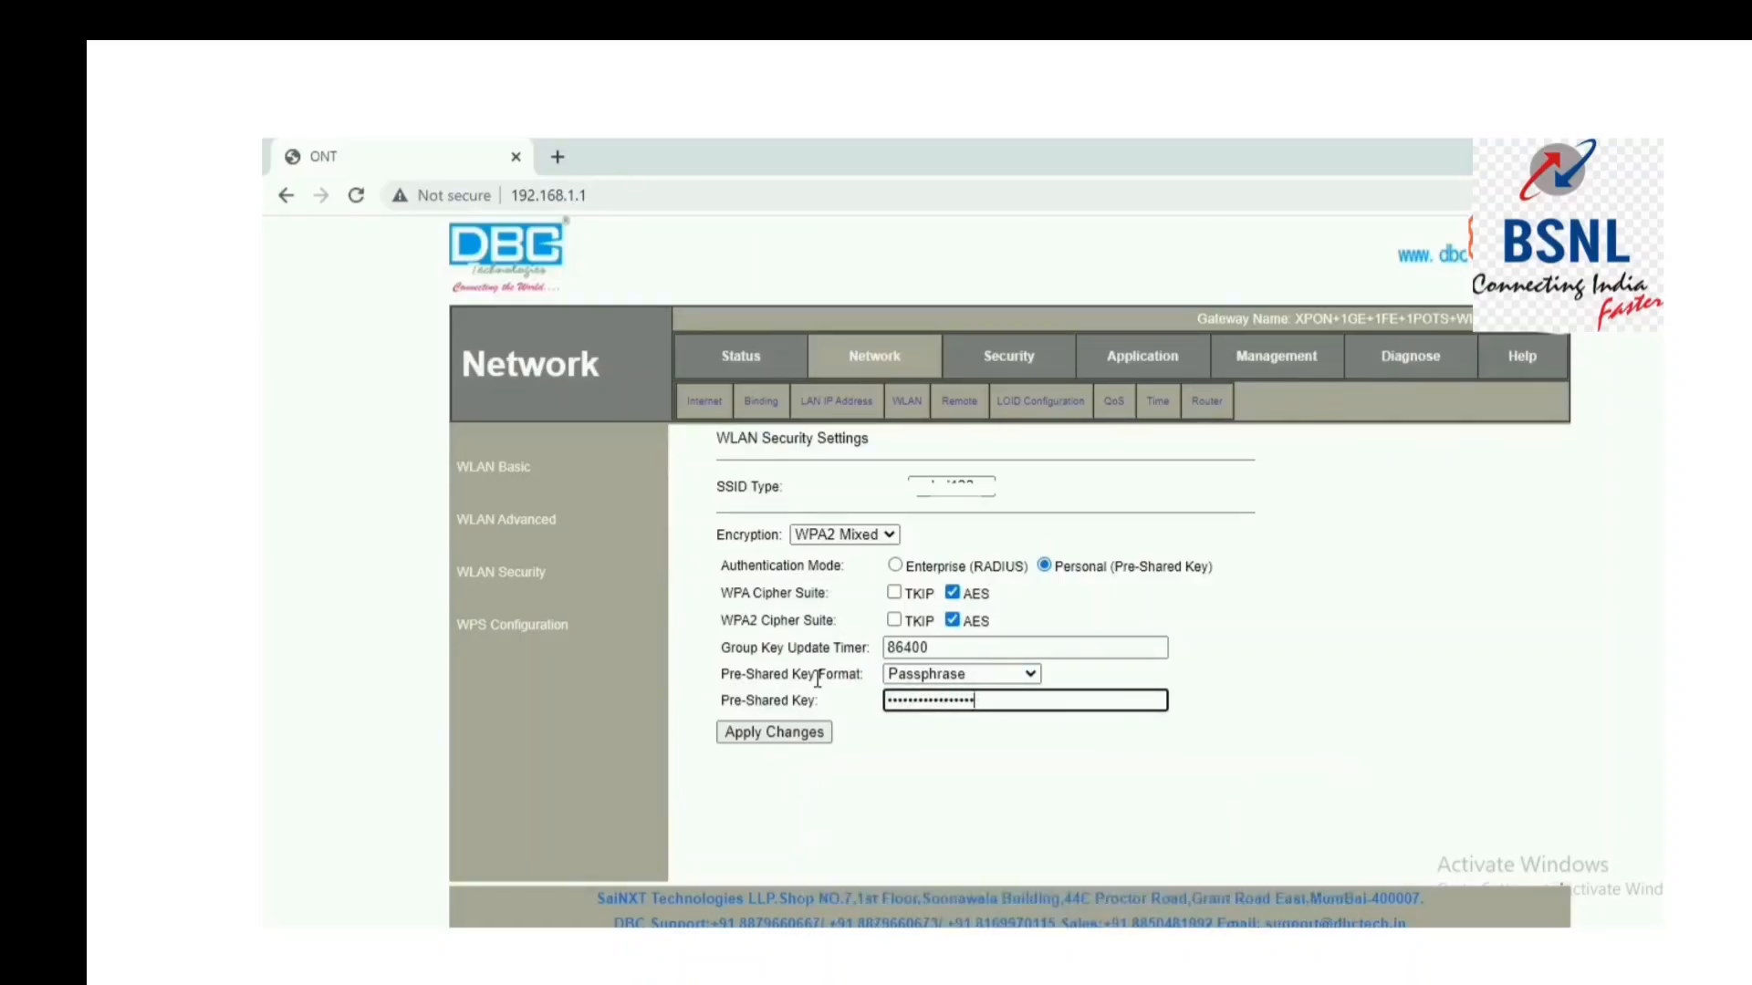
click(786, 734)
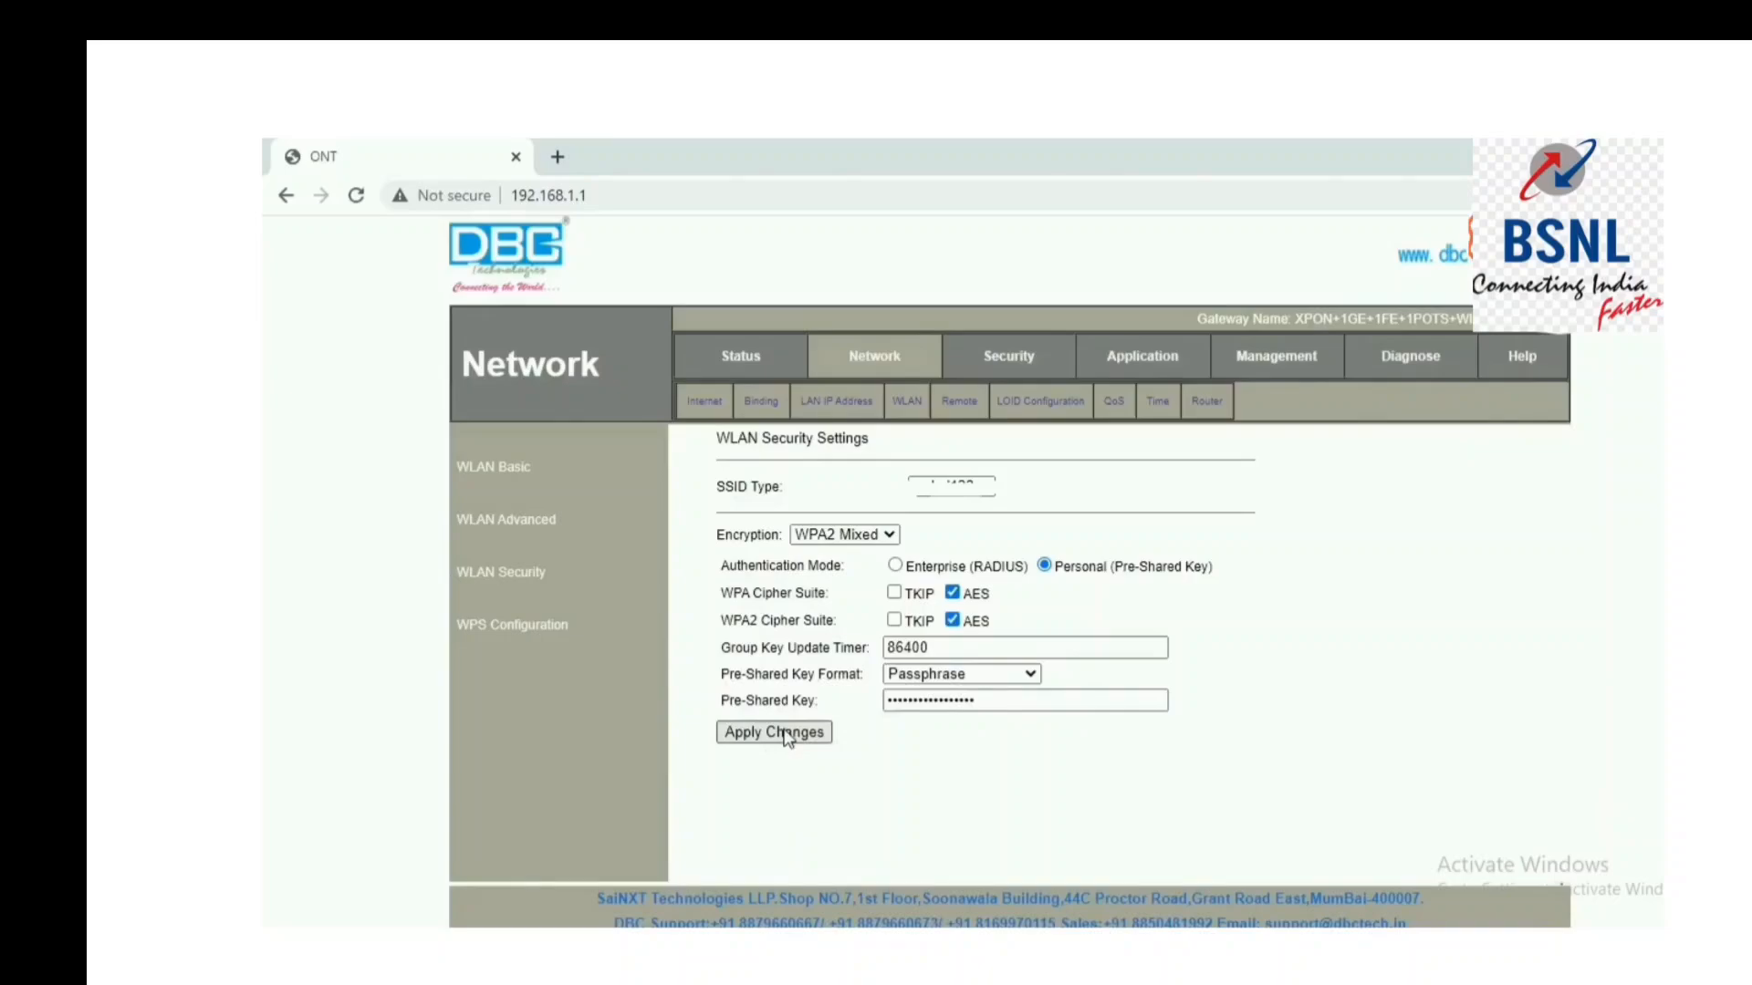